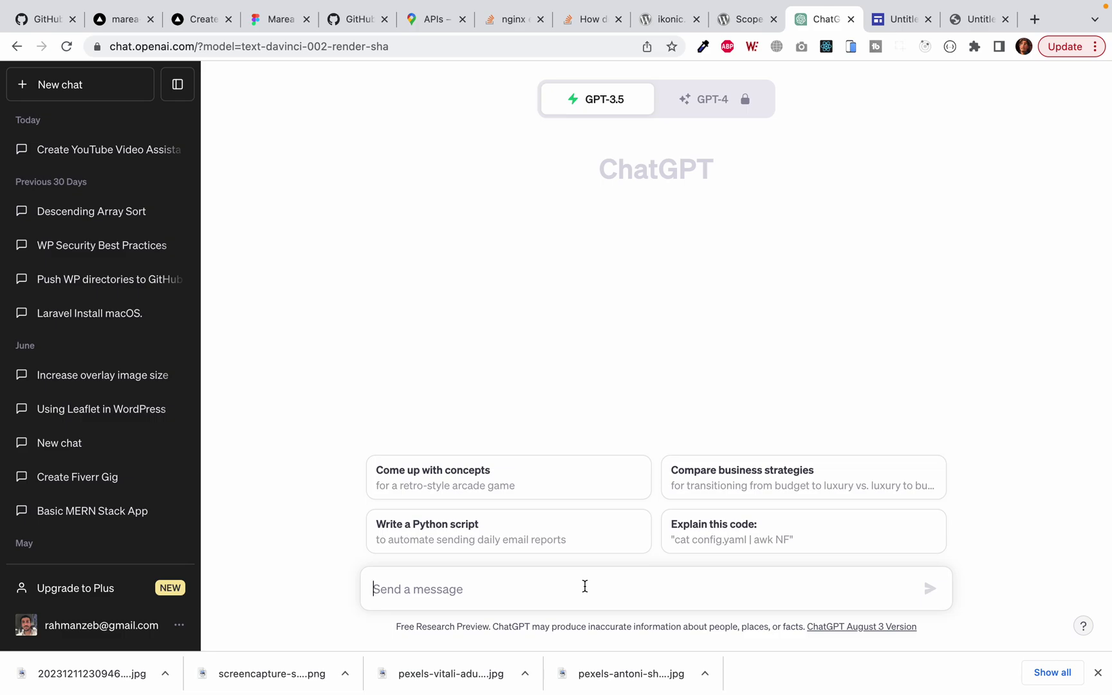
Step: Ask ChatGPT for a Google Sites click-to-call button with a sample phone number, then view its HTML
type("cre")
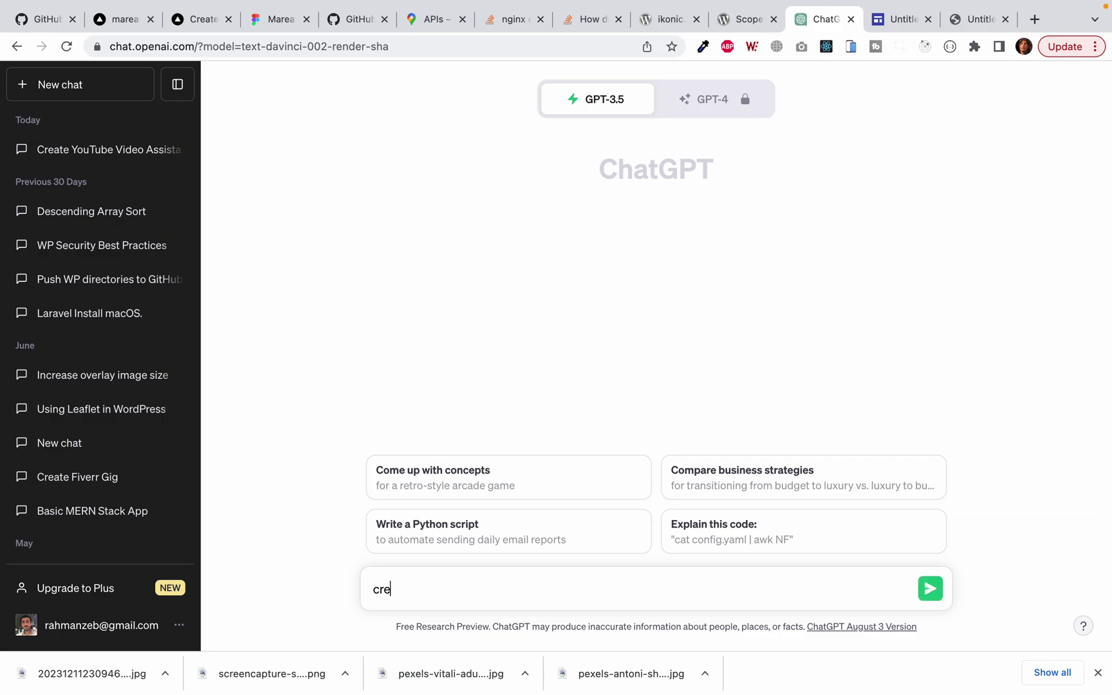
type("ate a click to call button for m")
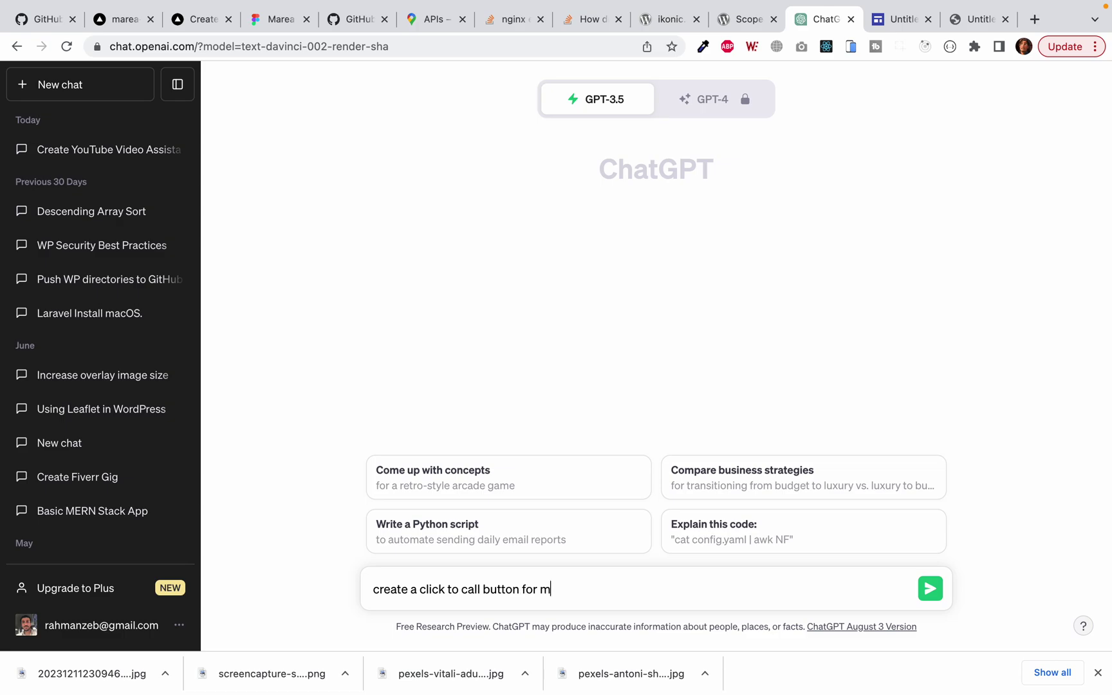
key("BackSpace")
type("google sites using number +")
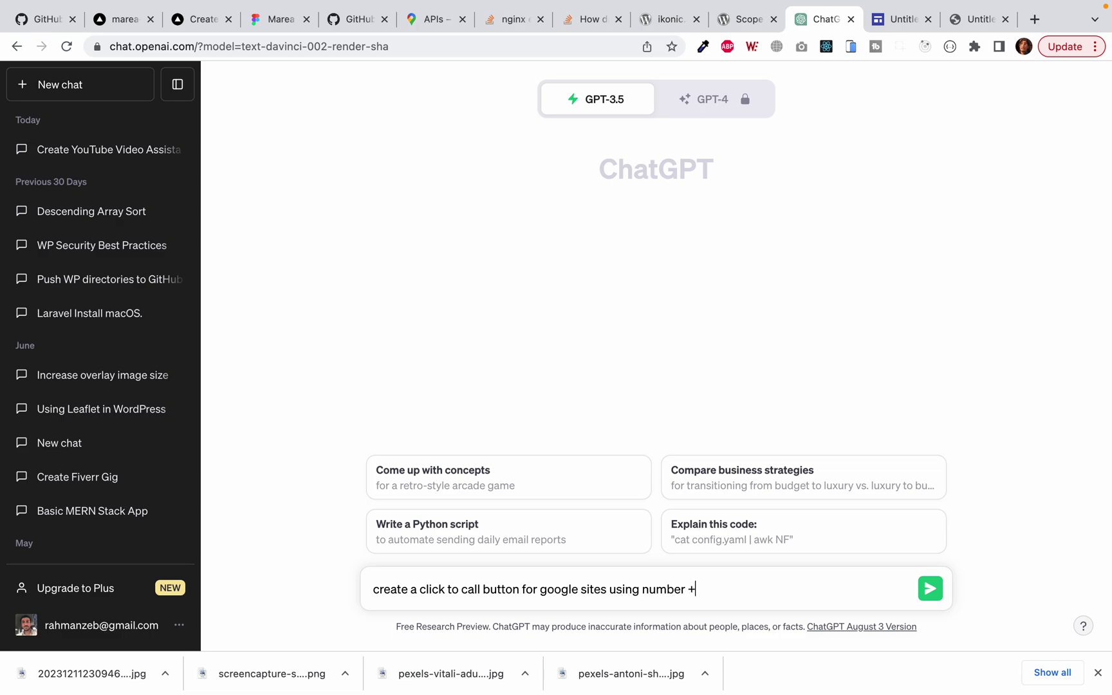
type("123456789")
key("Return")
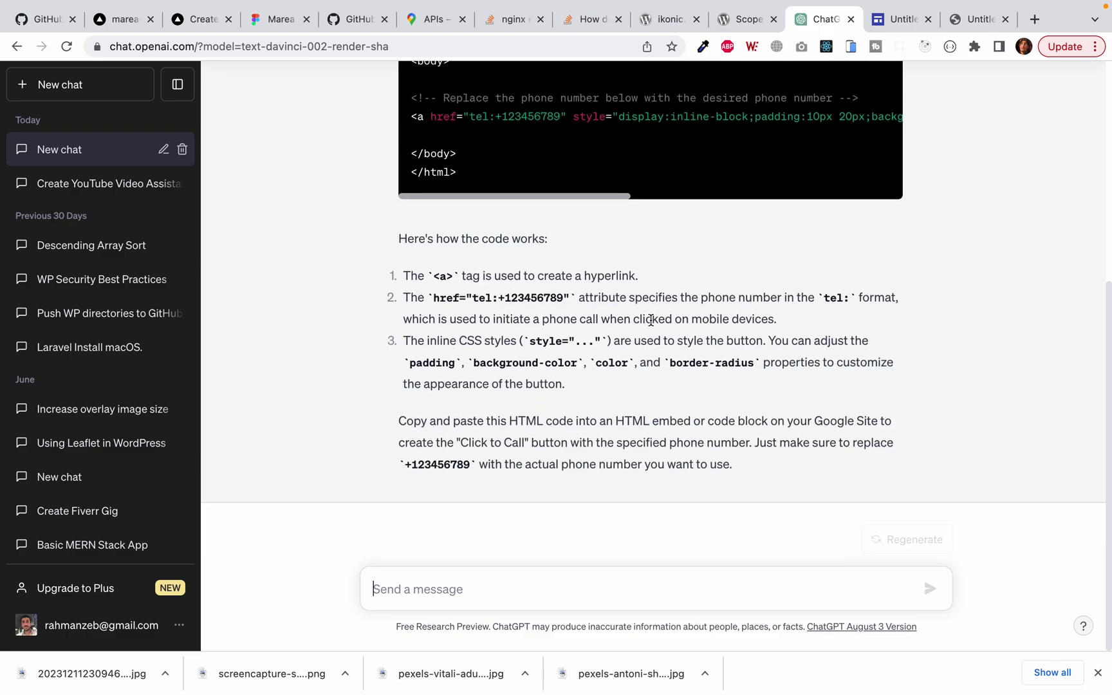
scroll(650, 318, "up", 5)
Step: Copy ChatGPT's click-to-call HTML and insert it as an Embed code box on the blank page
left_click(868, 178)
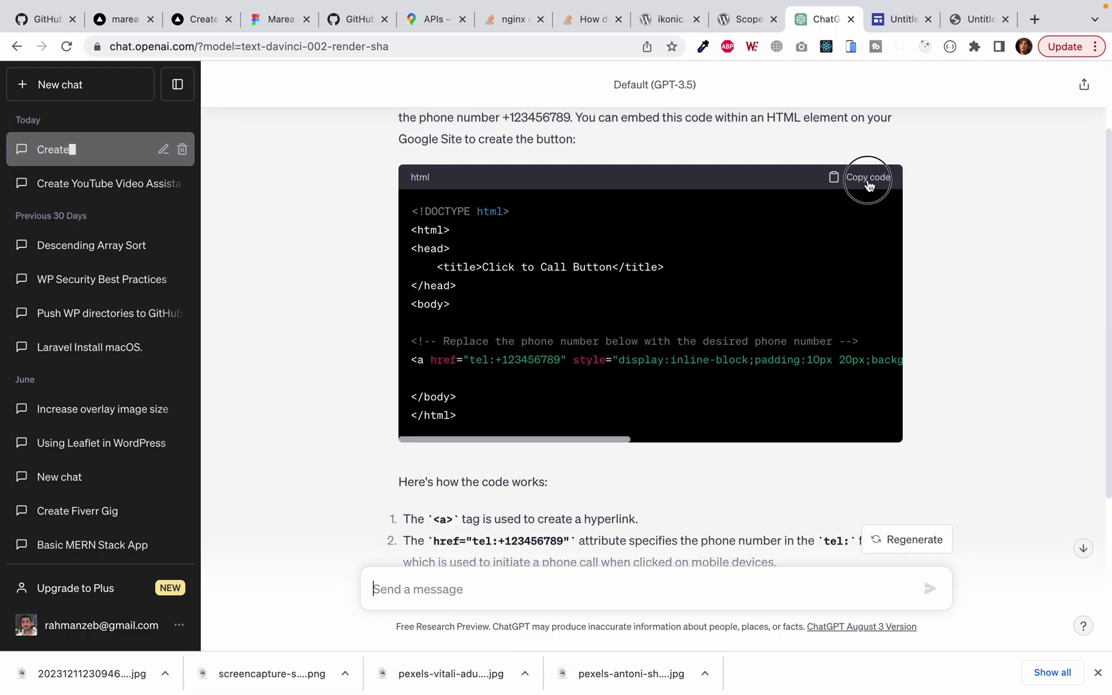
left_click(902, 20)
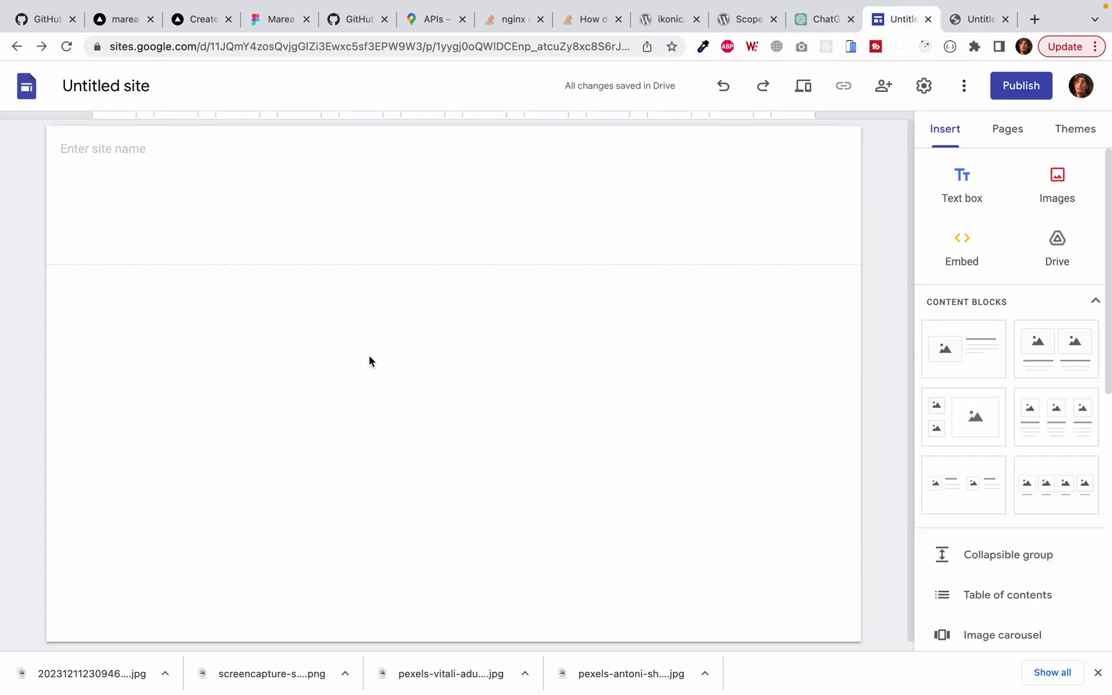
double_click(142, 343)
left_click(103, 343)
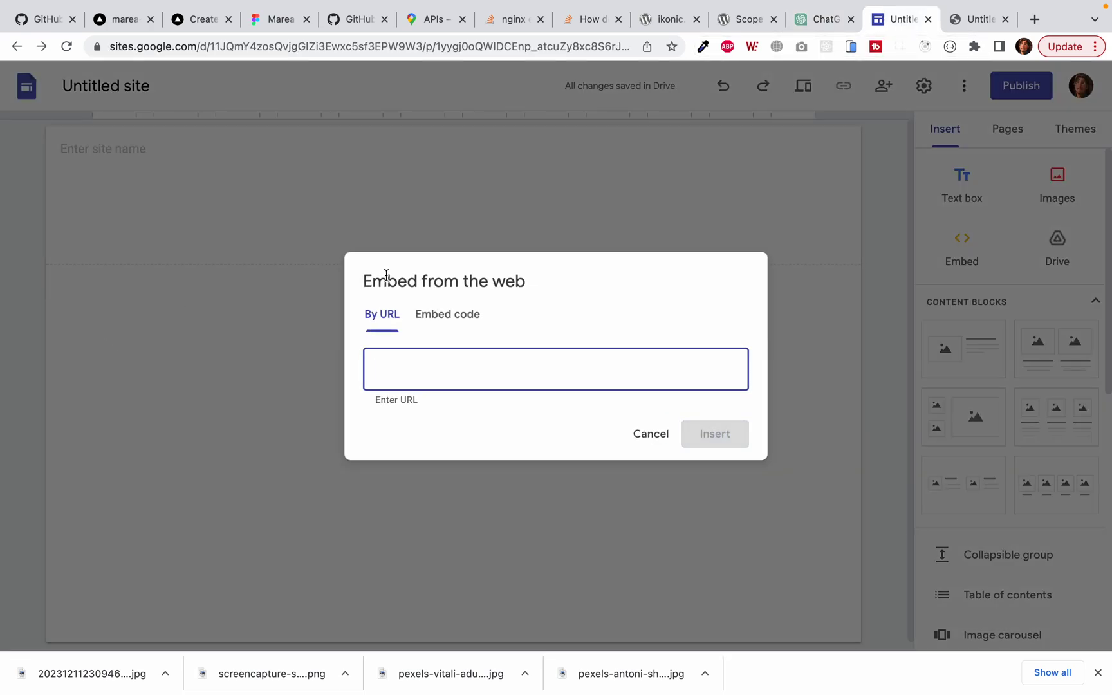
left_click(442, 313)
left_click(464, 352)
key("ctrl+v")
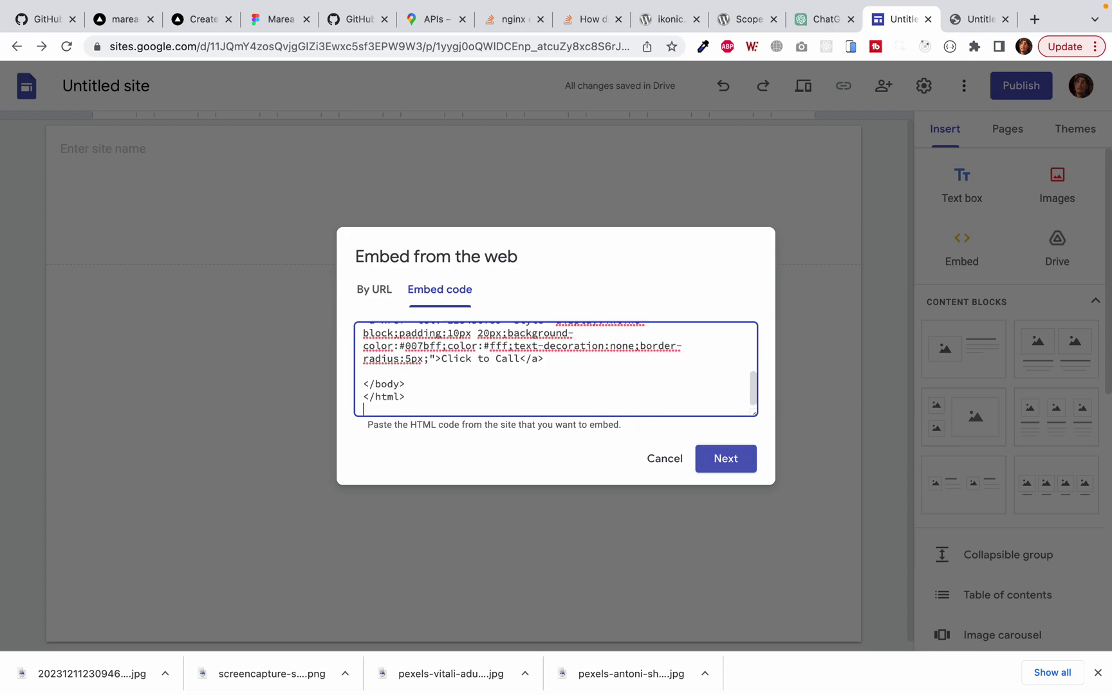
key("BackSpace")
left_click(739, 470)
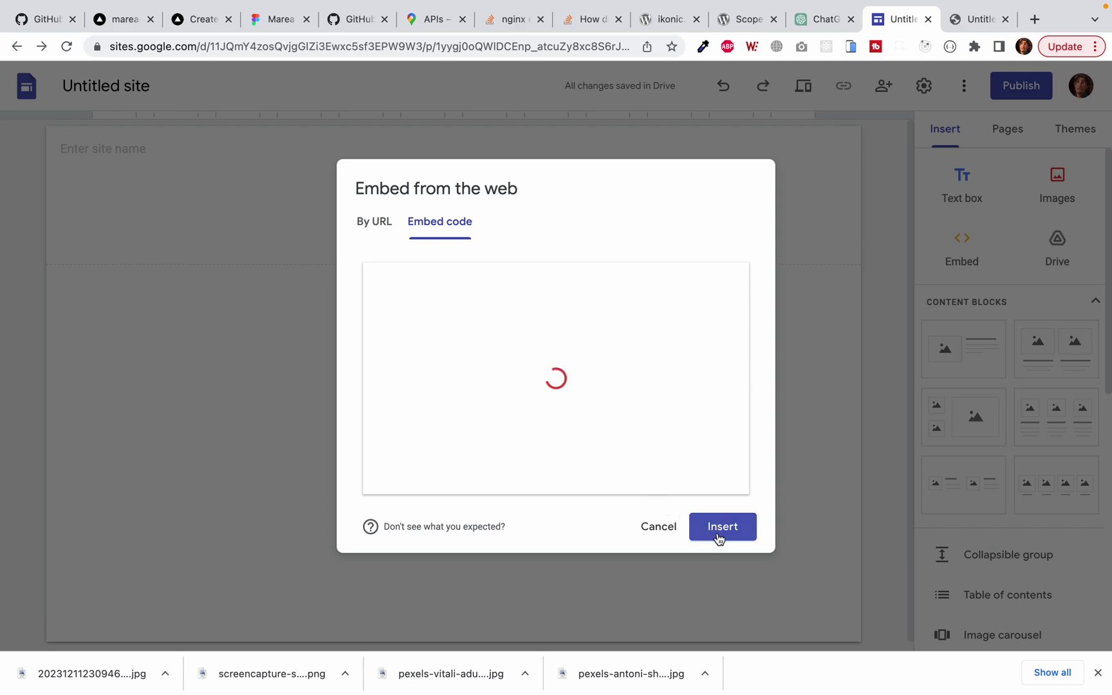
left_click(719, 538)
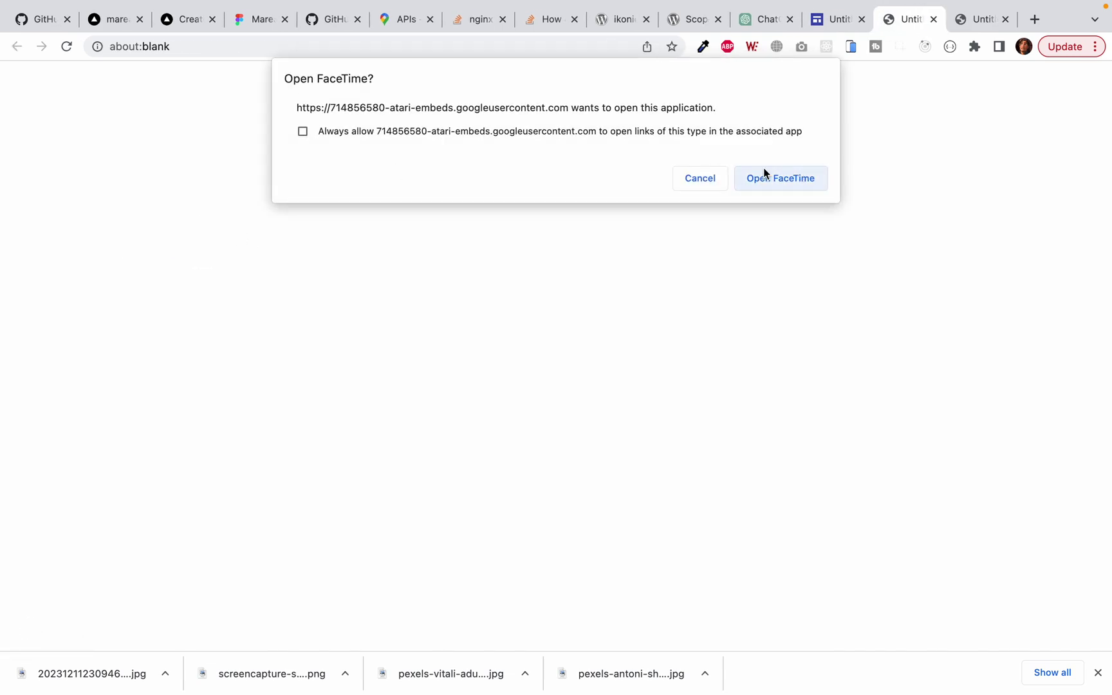
Step: Cancel the 'Open FaceTime?' call prompt and close its blank tab
left_click(707, 179)
left_click(934, 20)
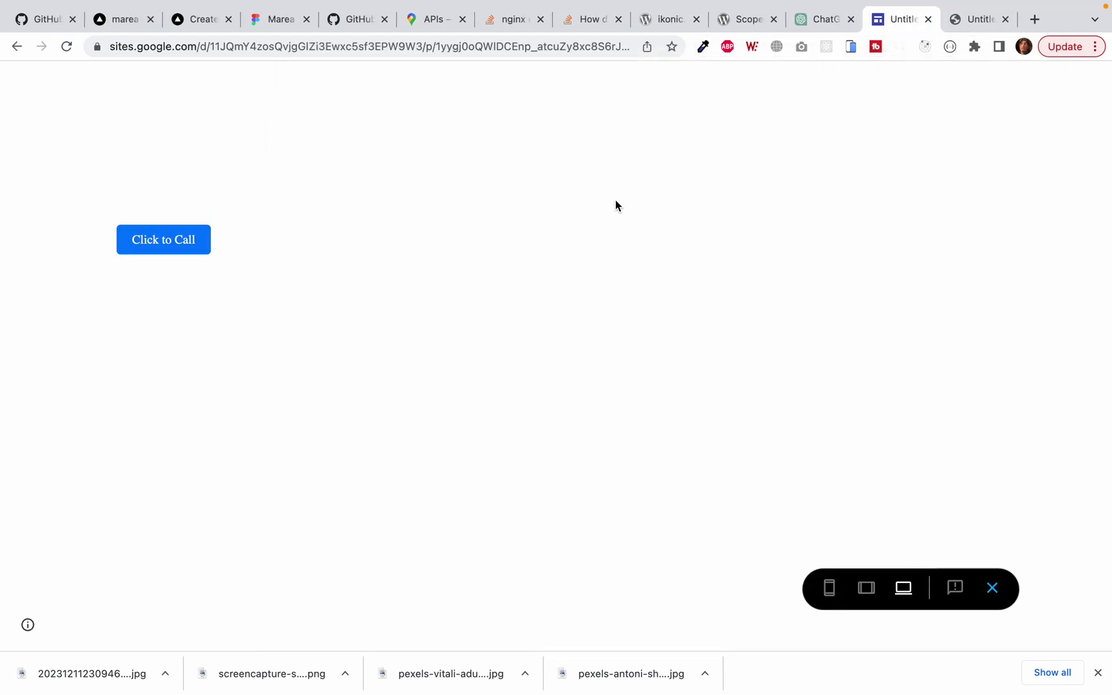
Step: Ask ChatGPT to make the button round with an icon instead of text, and review the new code
left_click(827, 21)
scroll(510, 437, "down", 4)
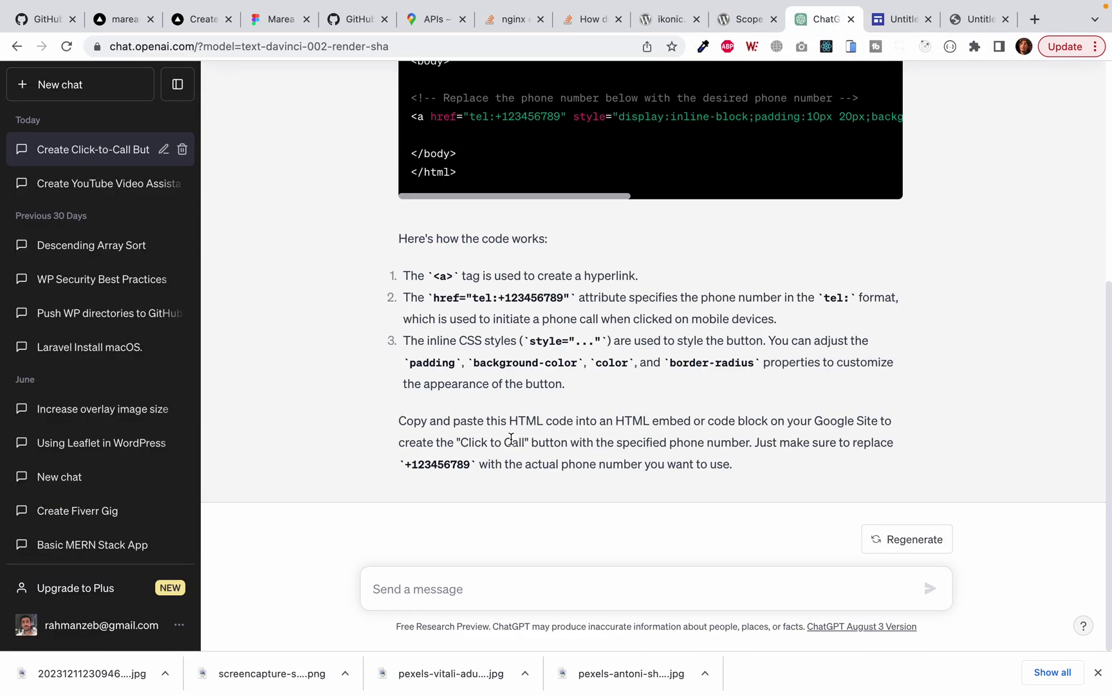
left_click(489, 588)
type("I want the butt")
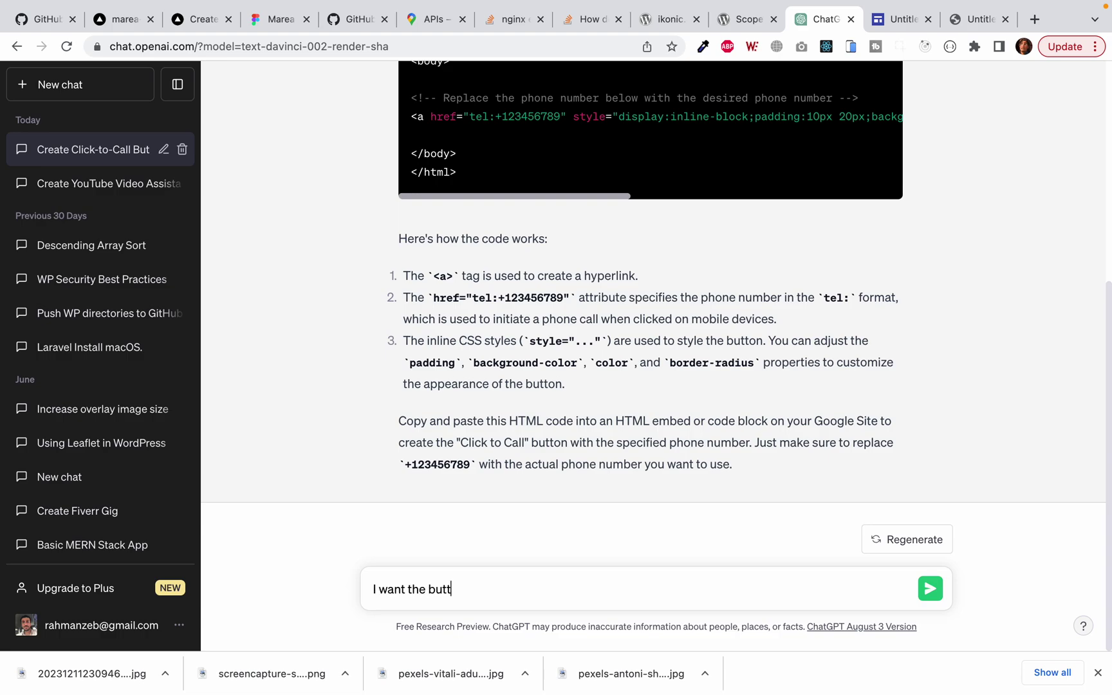
type("on to be round and i")
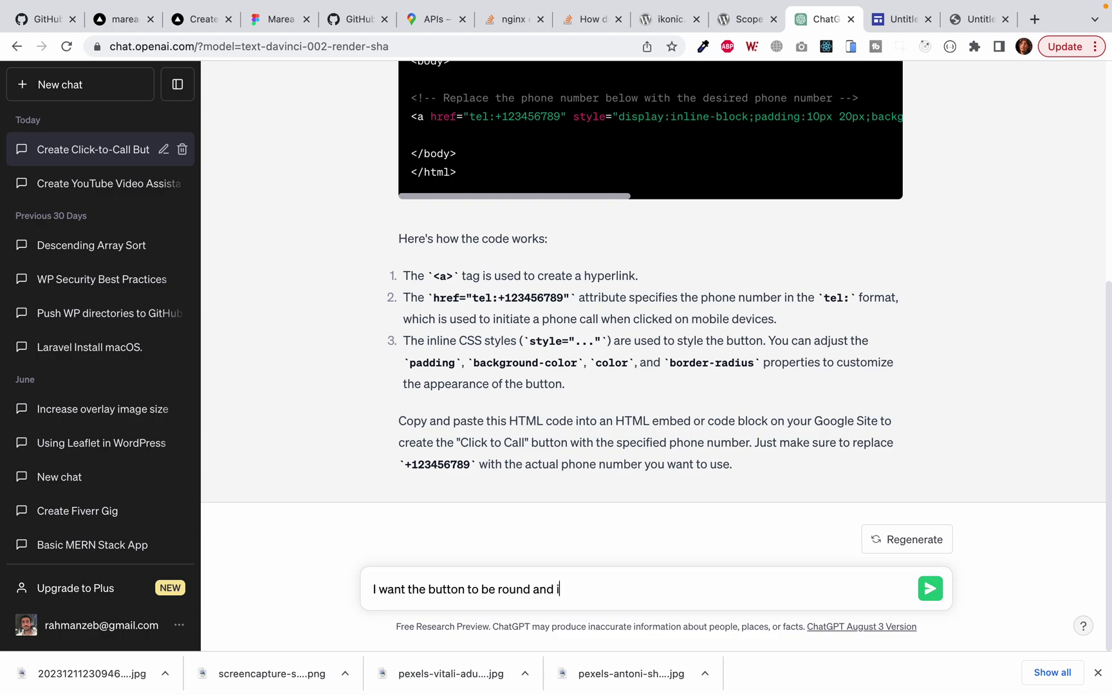
type("nstead of text I want a")
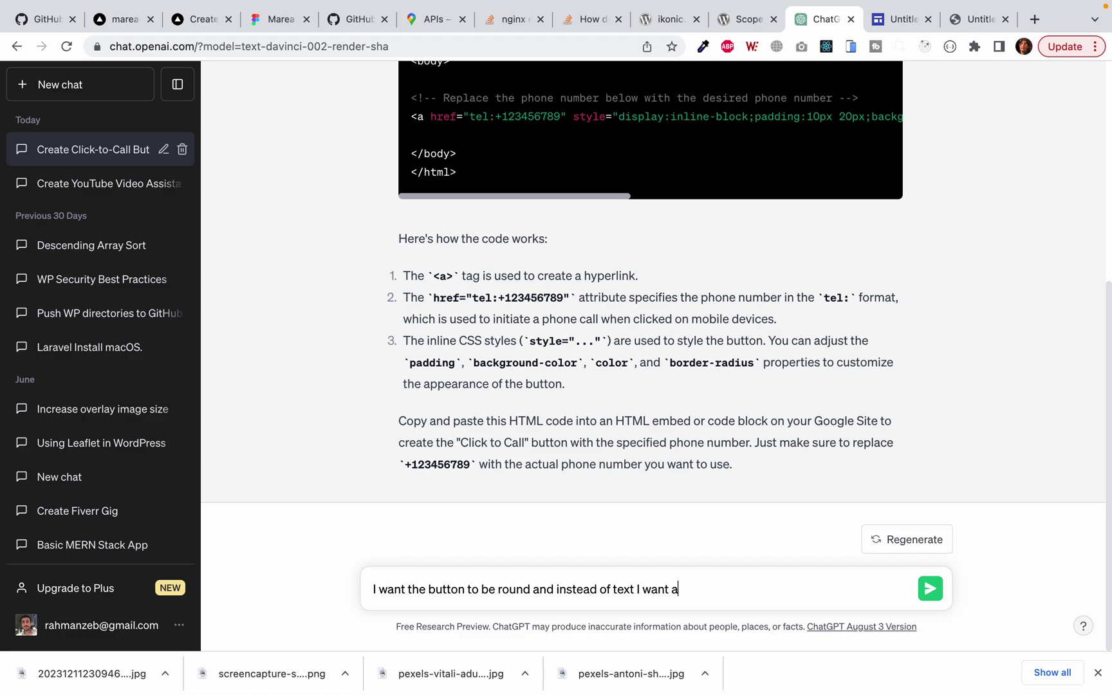
type("n icon.")
left_click(932, 590)
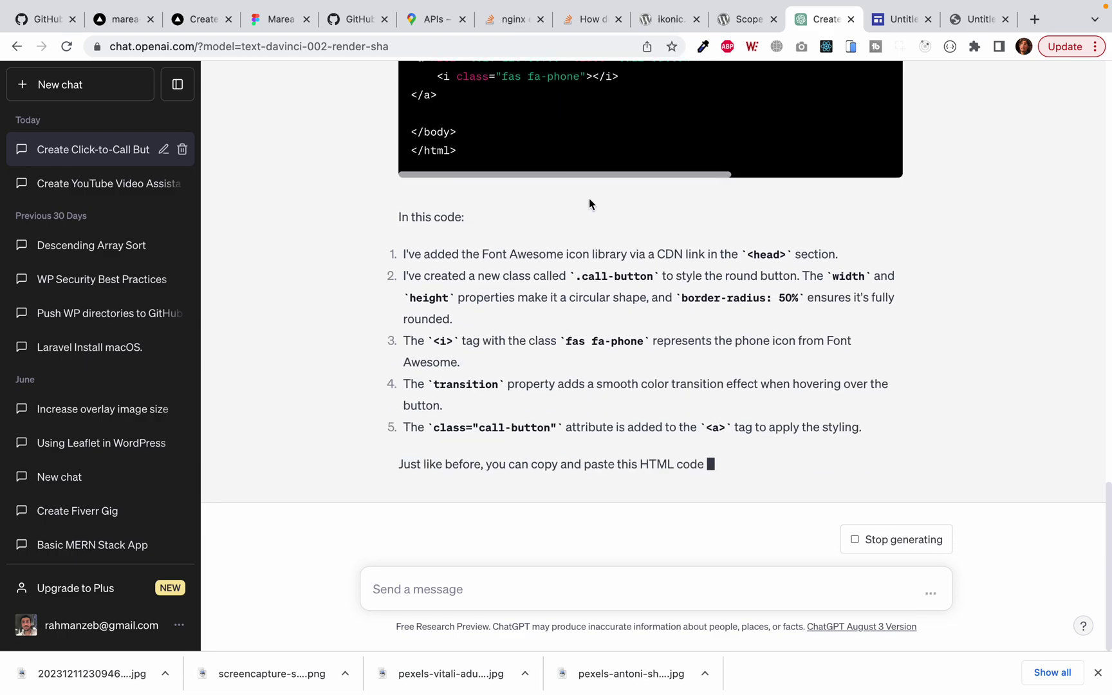
scroll(497, 303, "up", 6)
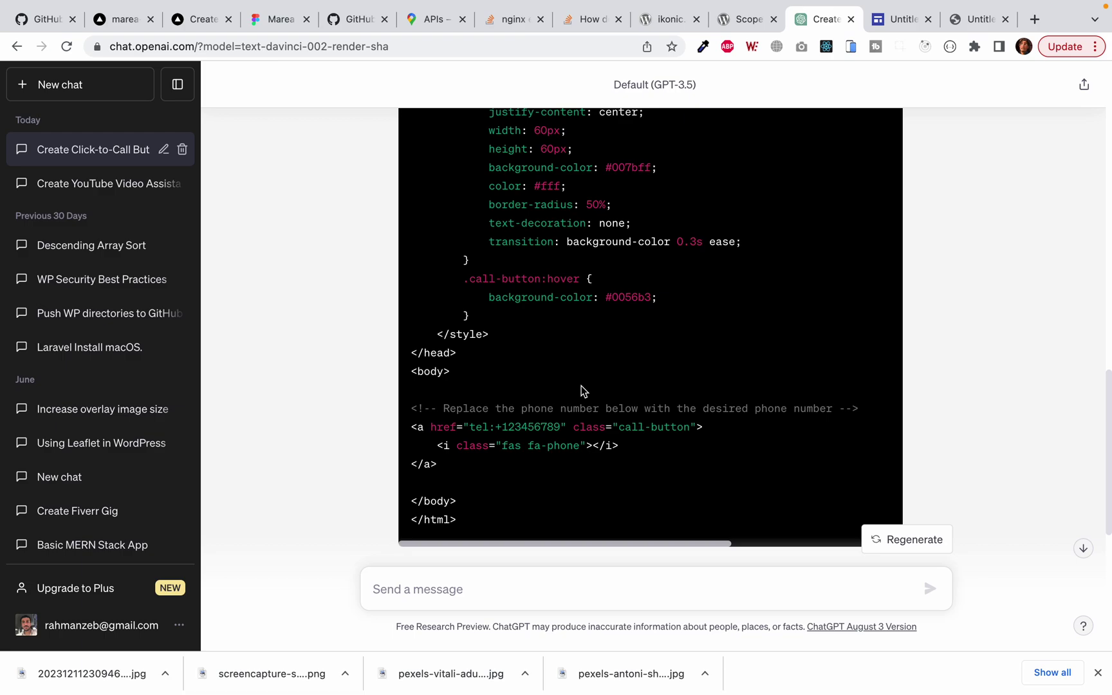
scroll(581, 389, "up", 4)
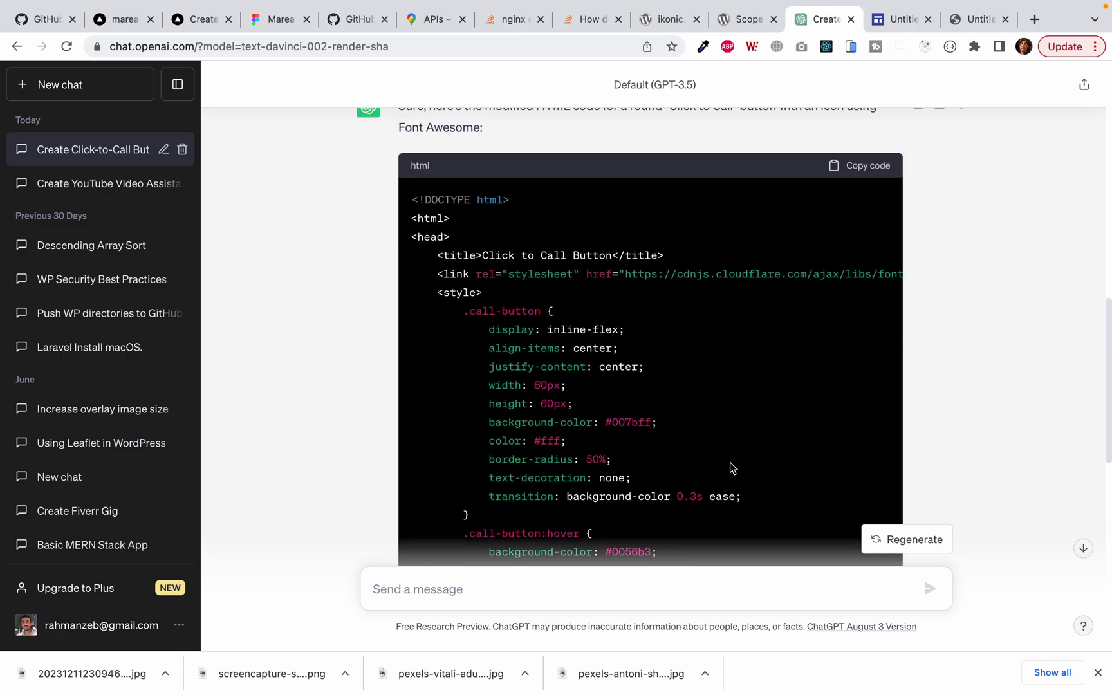
scroll(733, 466, "down", 5)
scroll(725, 248, "up", 5)
scroll(713, 372, "down", 5)
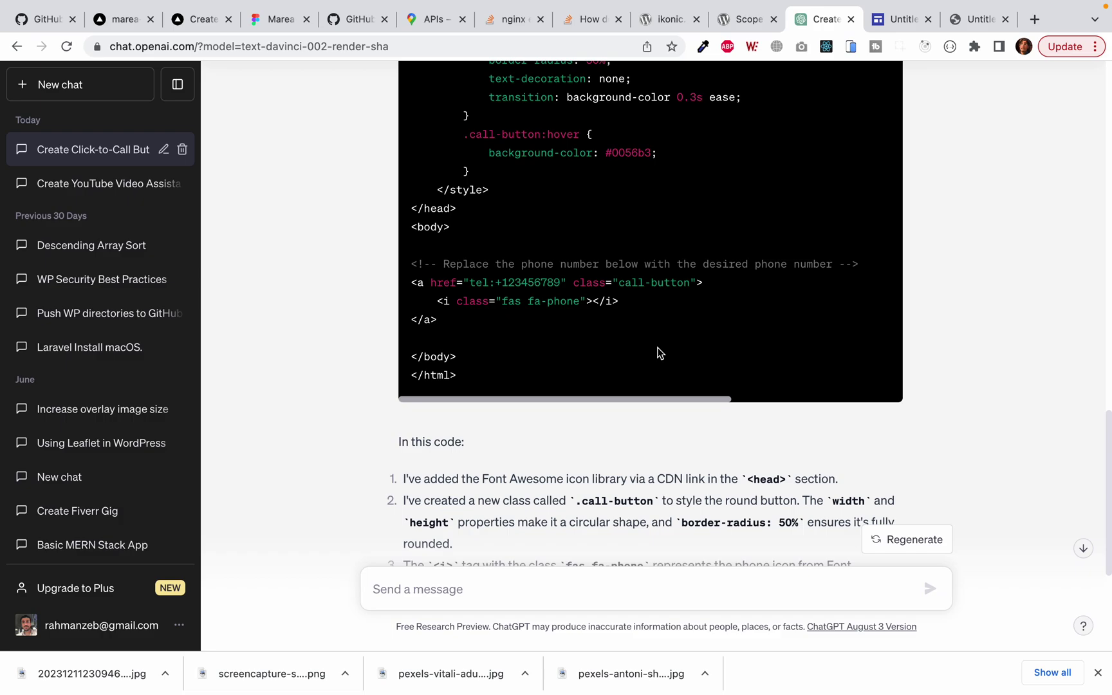
scroll(660, 353, "up", 5)
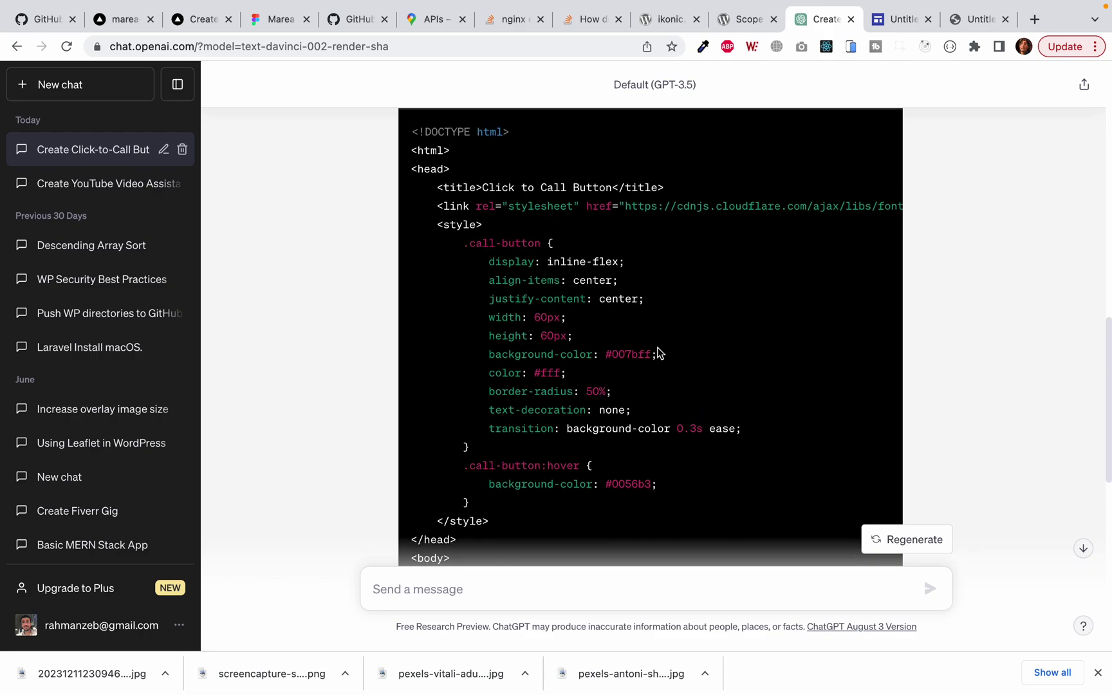
scroll(660, 353, "down", 3)
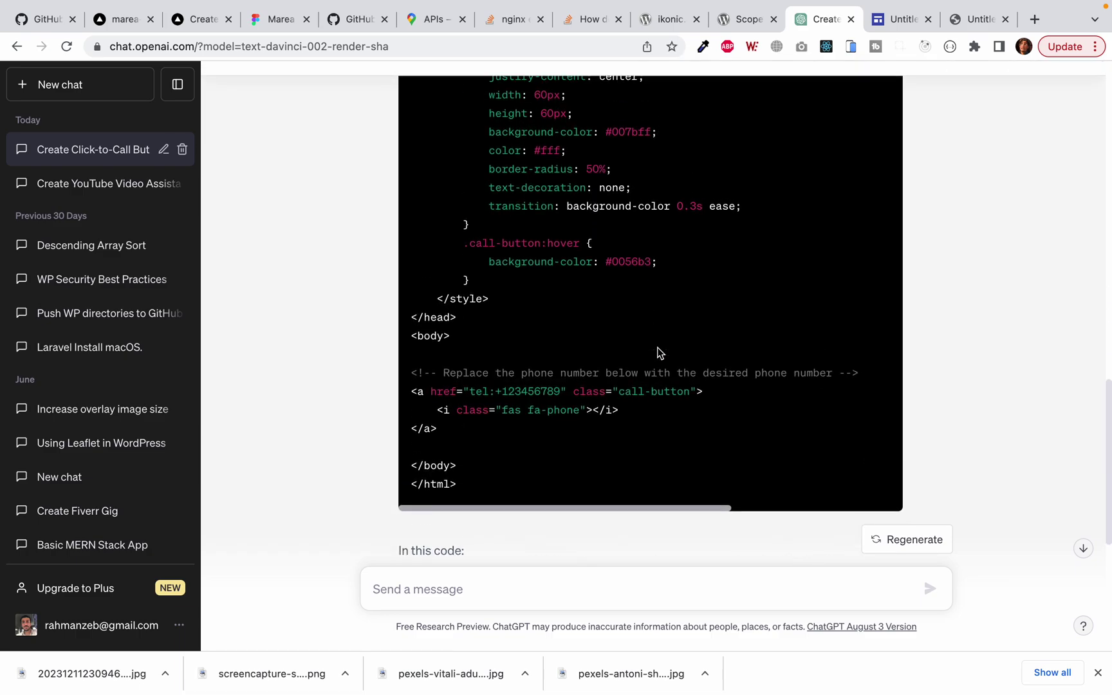
scroll(660, 353, "up", 1)
scroll(660, 353, "down", 2)
scroll(659, 353, "up", 6)
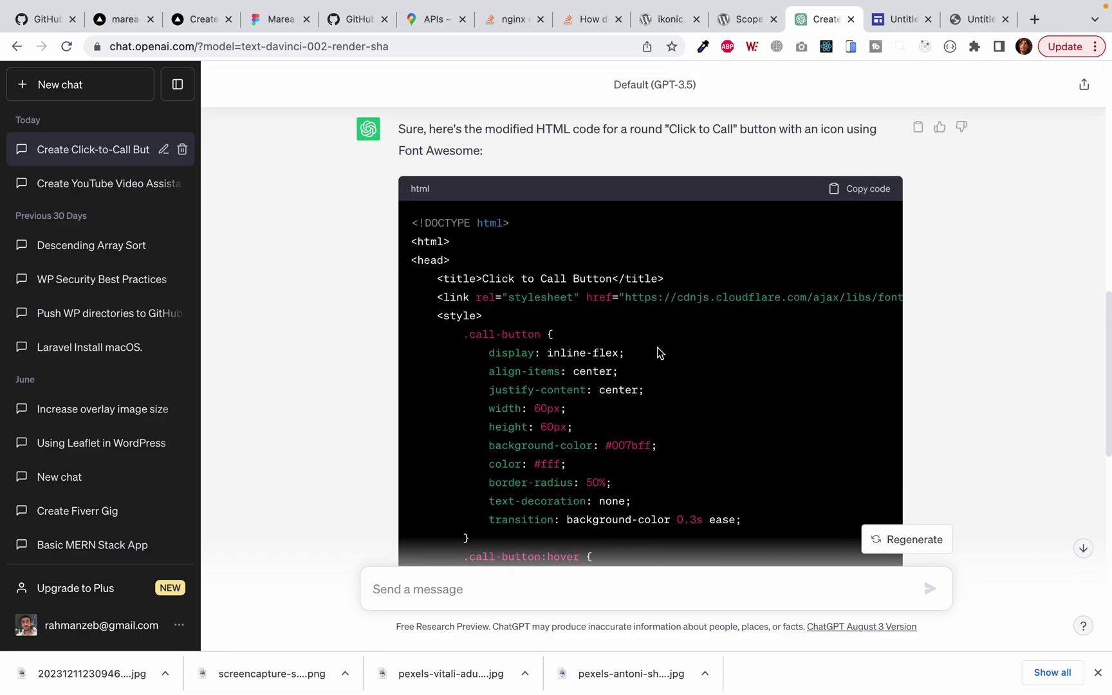
Step: Copy ChatGPT's round-button code and return to editing the Sites page
double_click(857, 198)
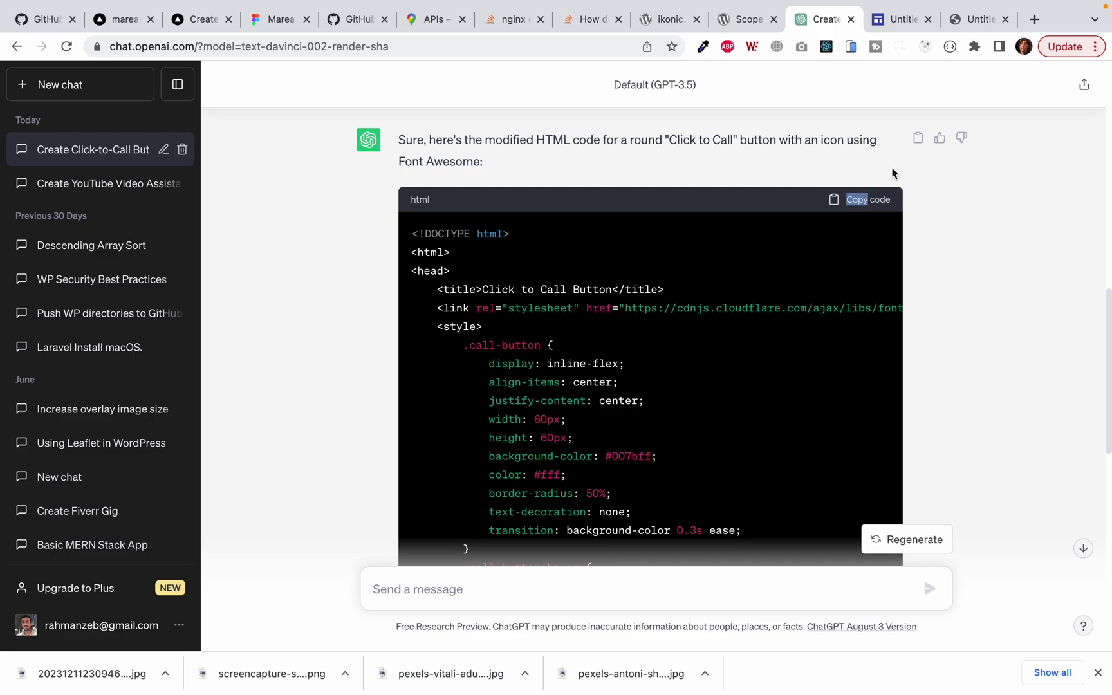
left_click(869, 200)
left_click(898, 18)
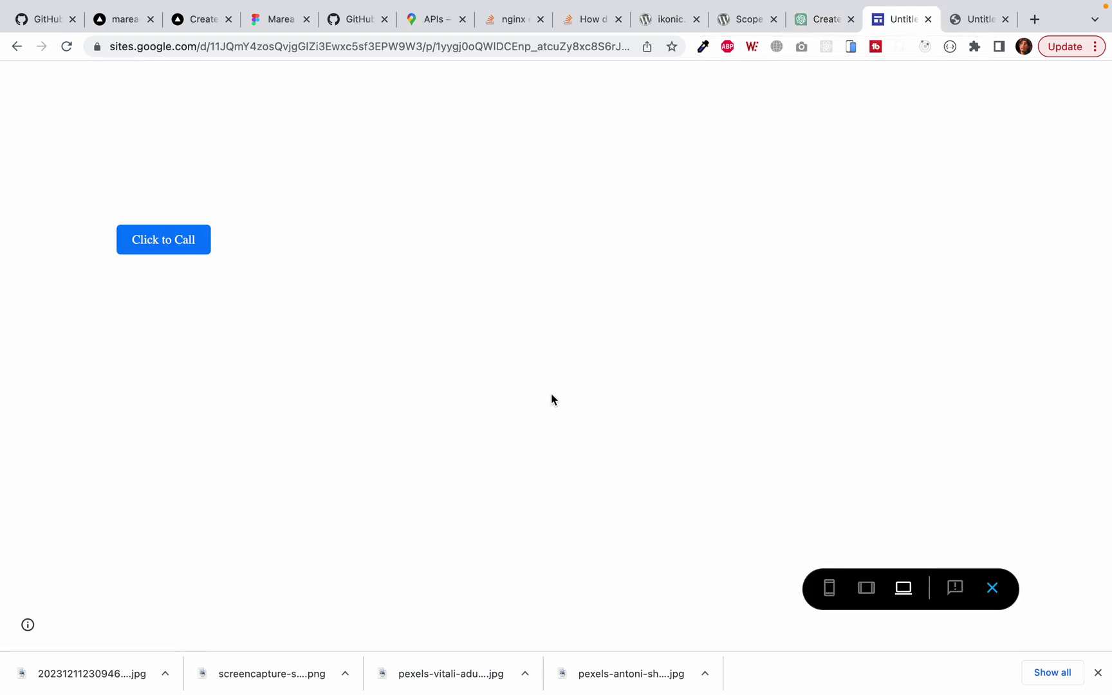
left_click(992, 587)
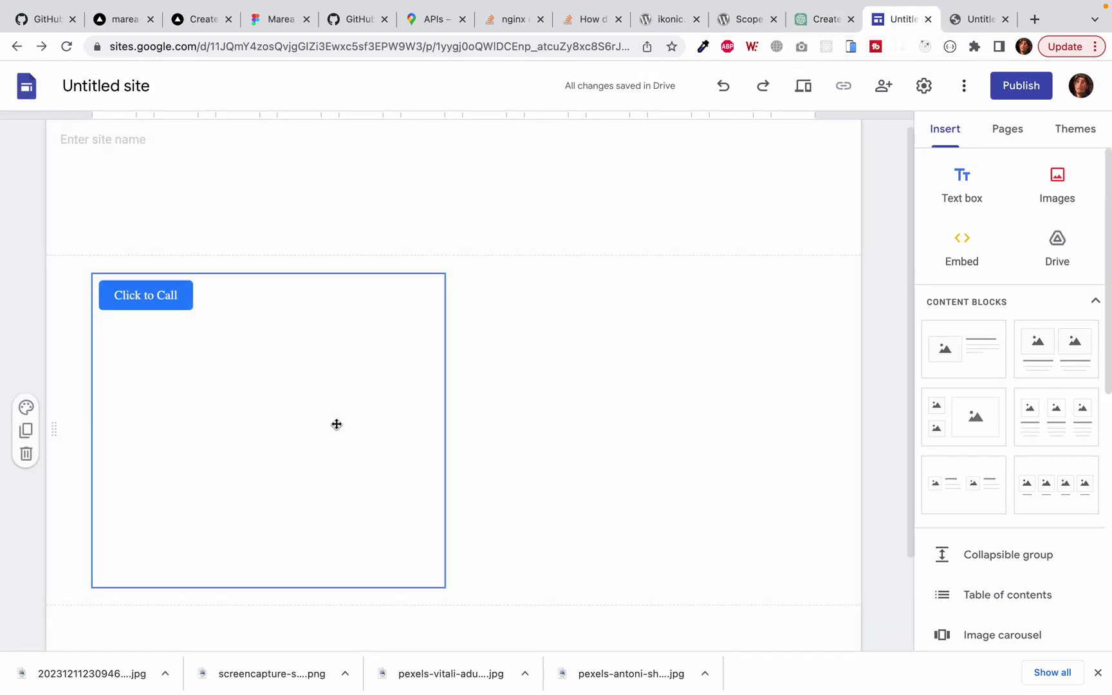
Step: Replace the Click to Call embed's code with the round phone-icon version and save it
left_click(260, 399)
left_click(109, 257)
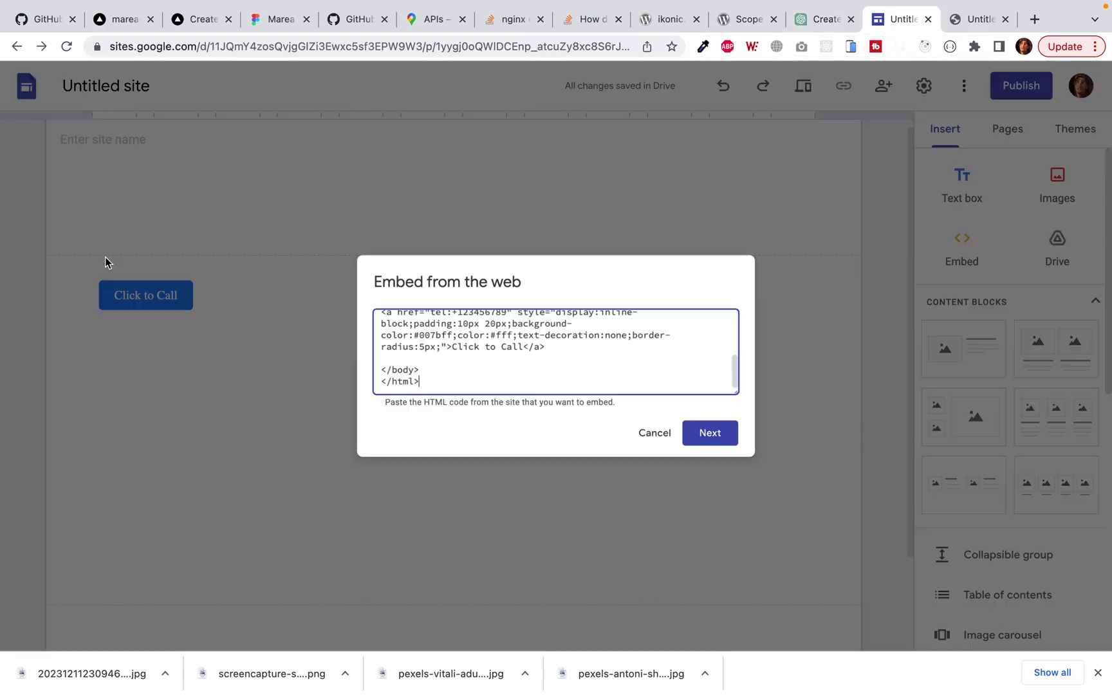
key("super+a")
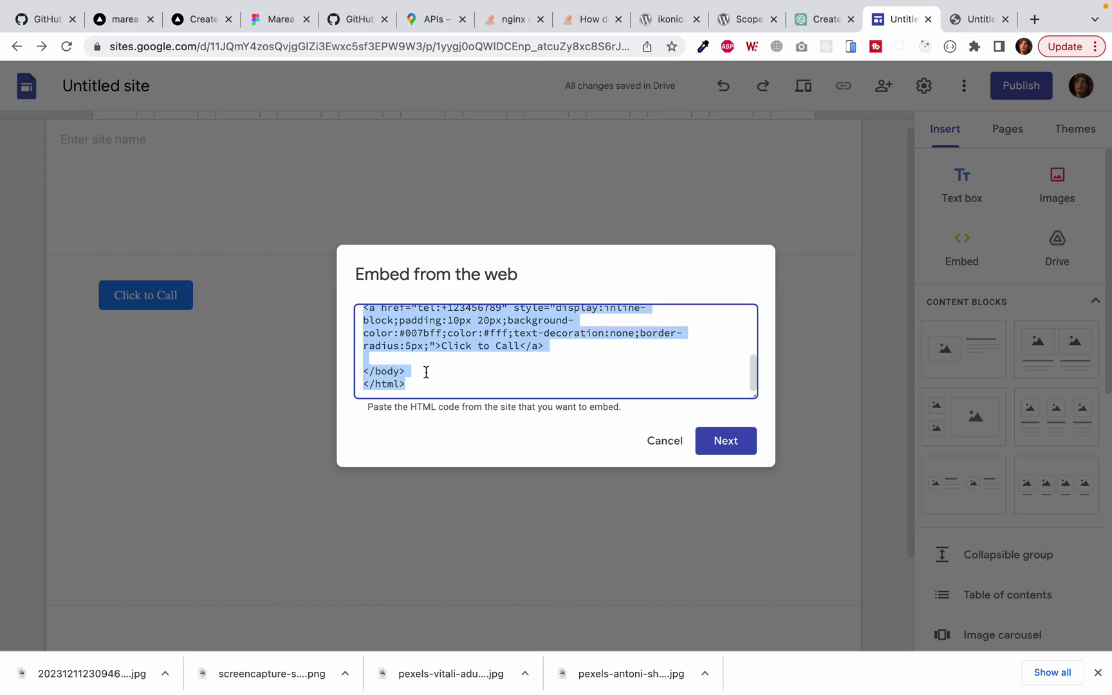
key("super+v")
left_click(734, 440)
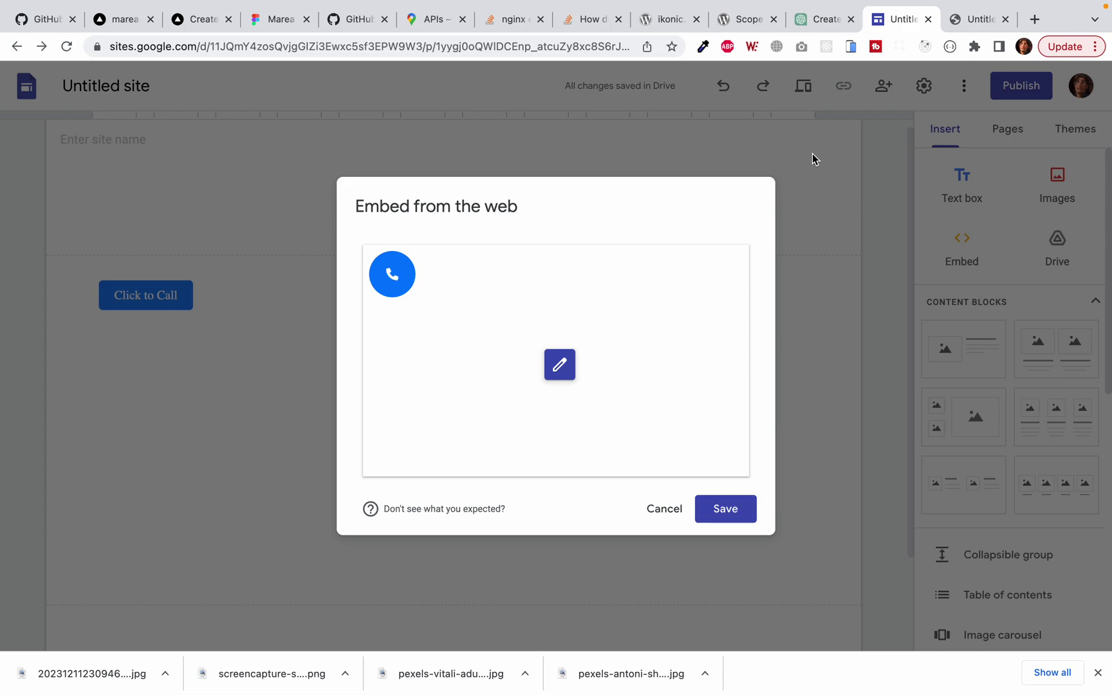
left_click(825, 58)
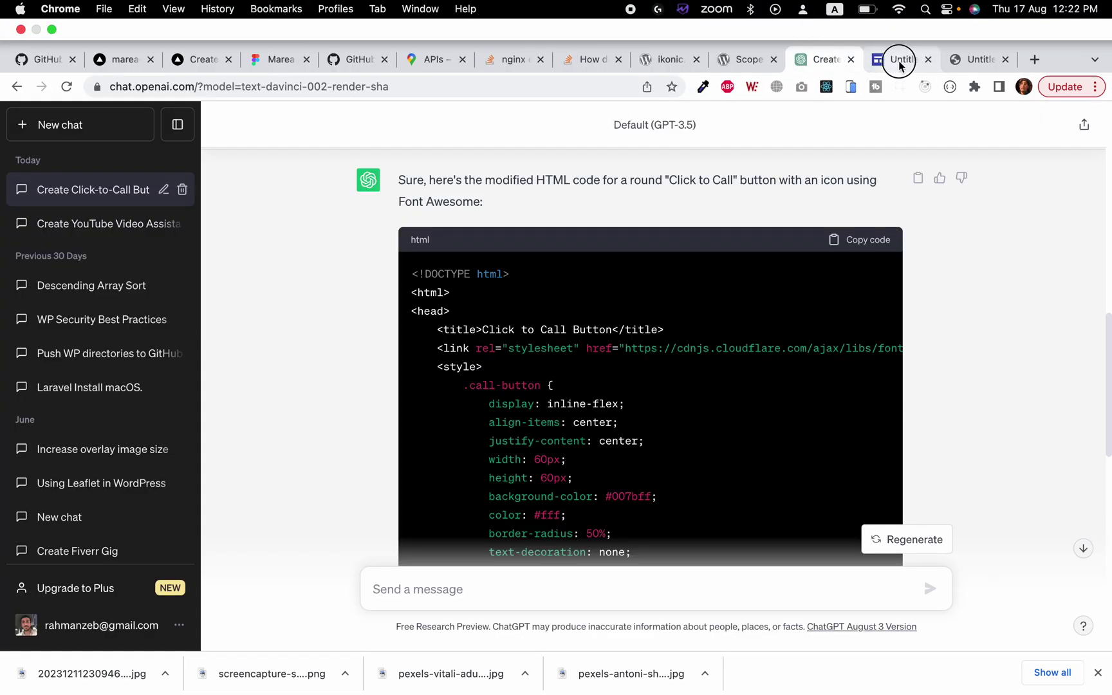
left_click(898, 60)
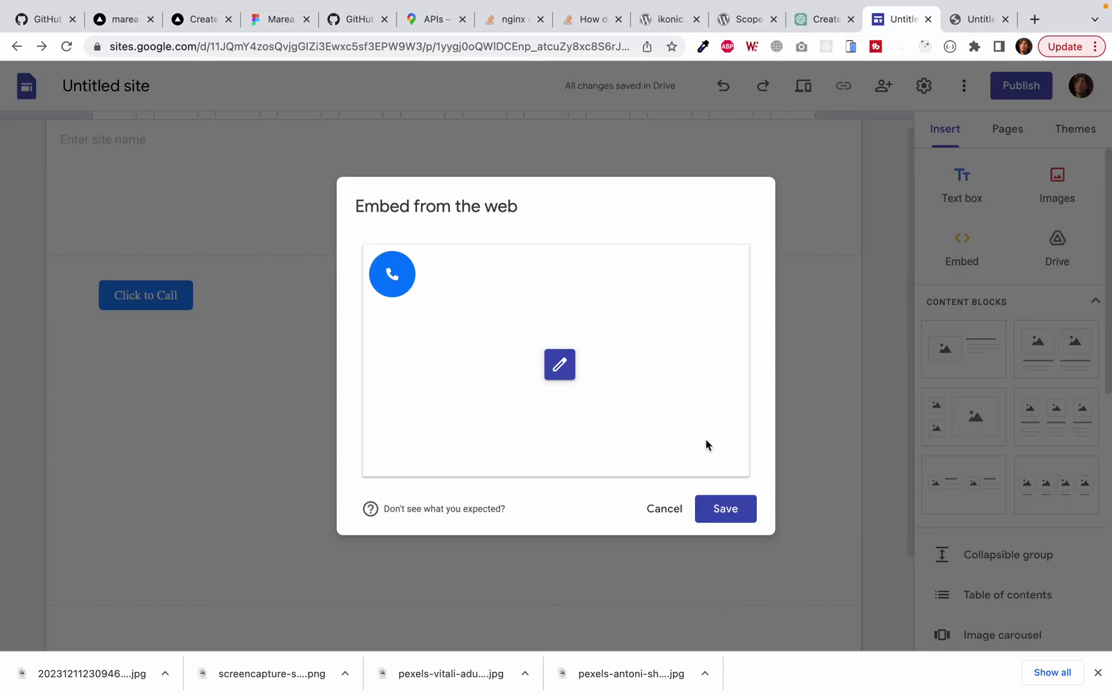
left_click(736, 508)
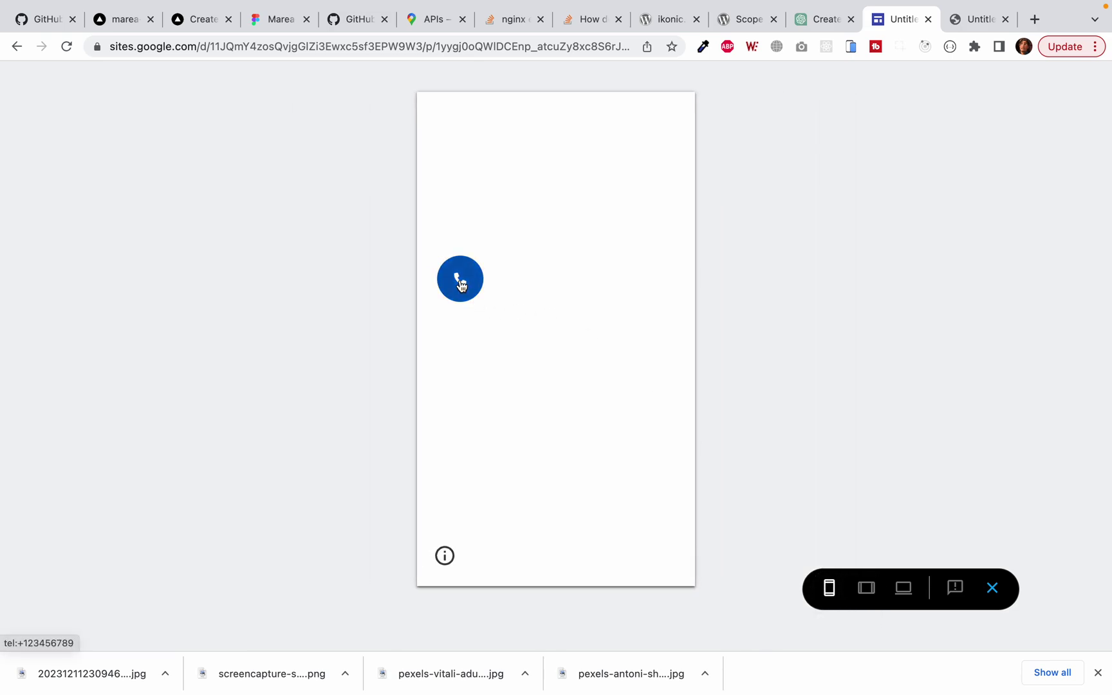
Step: Tap the round blue phone button in the preview to confirm it raises a call prompt
left_click(461, 284)
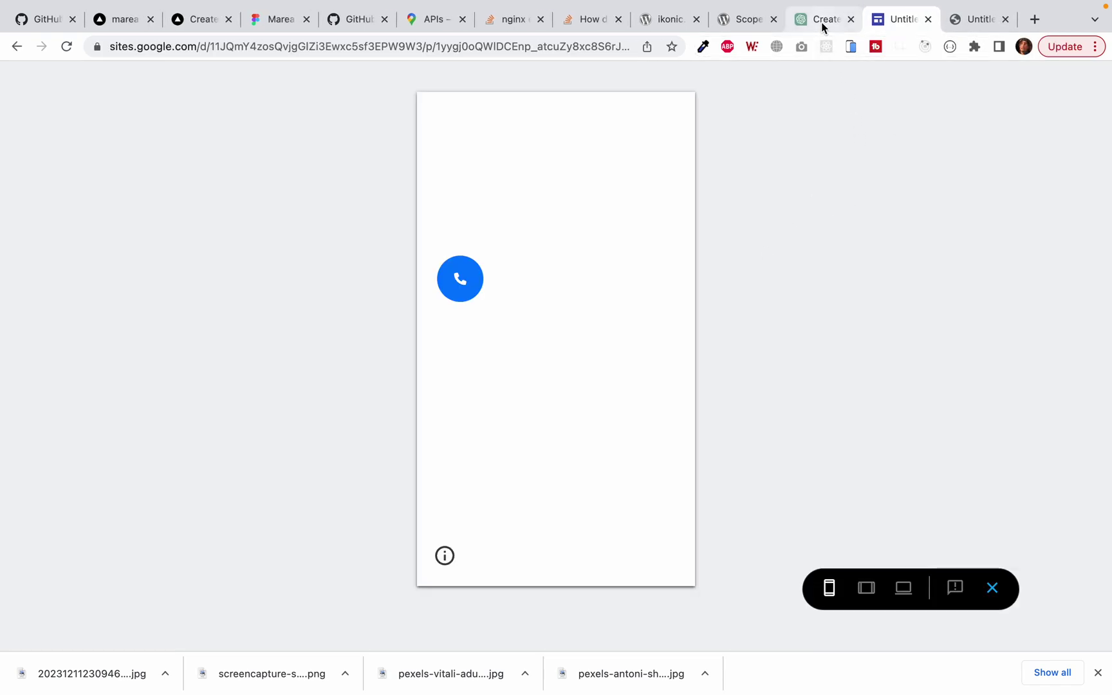
Step: Ask ChatGPT to 'create a typing text effect for google sites'
left_click(821, 24)
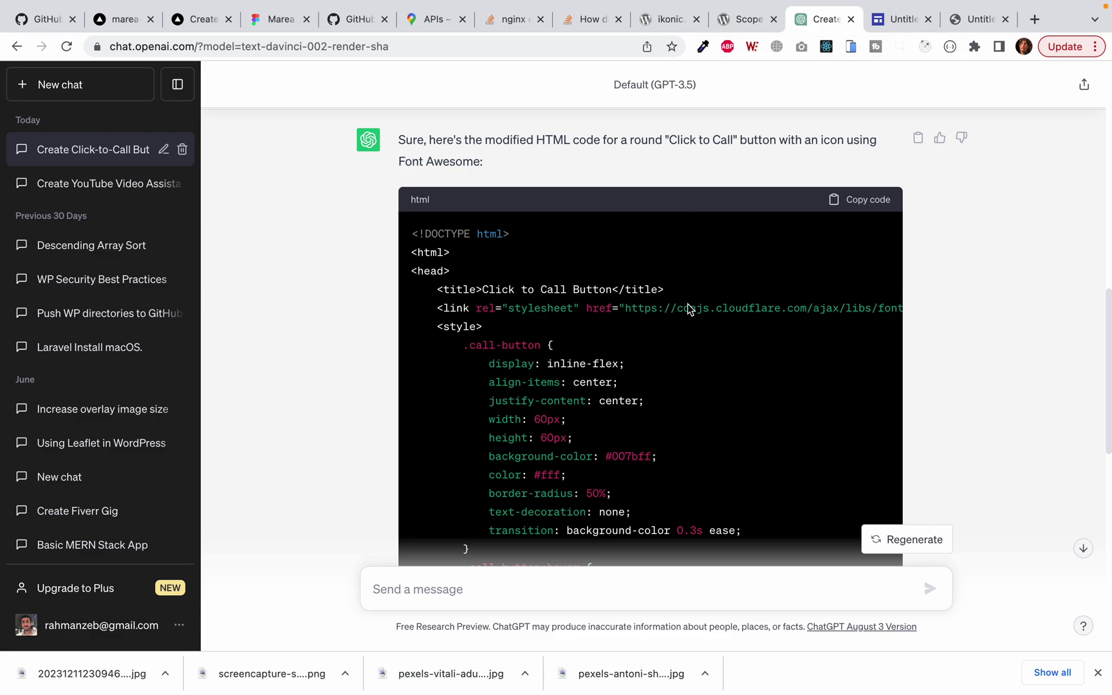
scroll(608, 579, "down", 15)
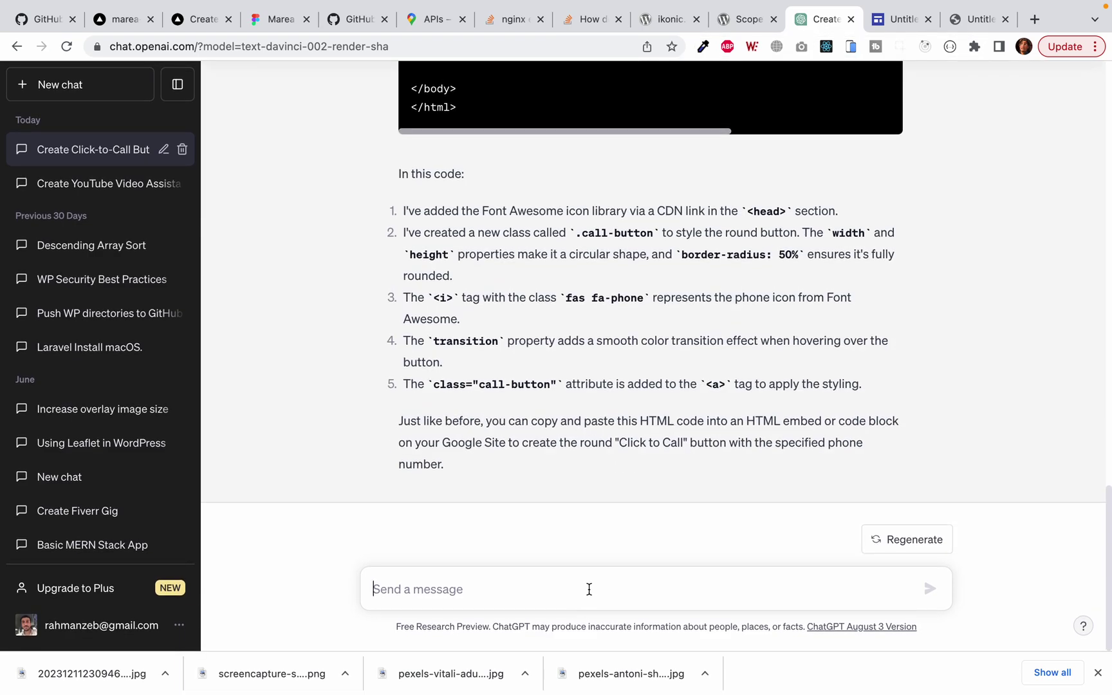
type("how to add a")
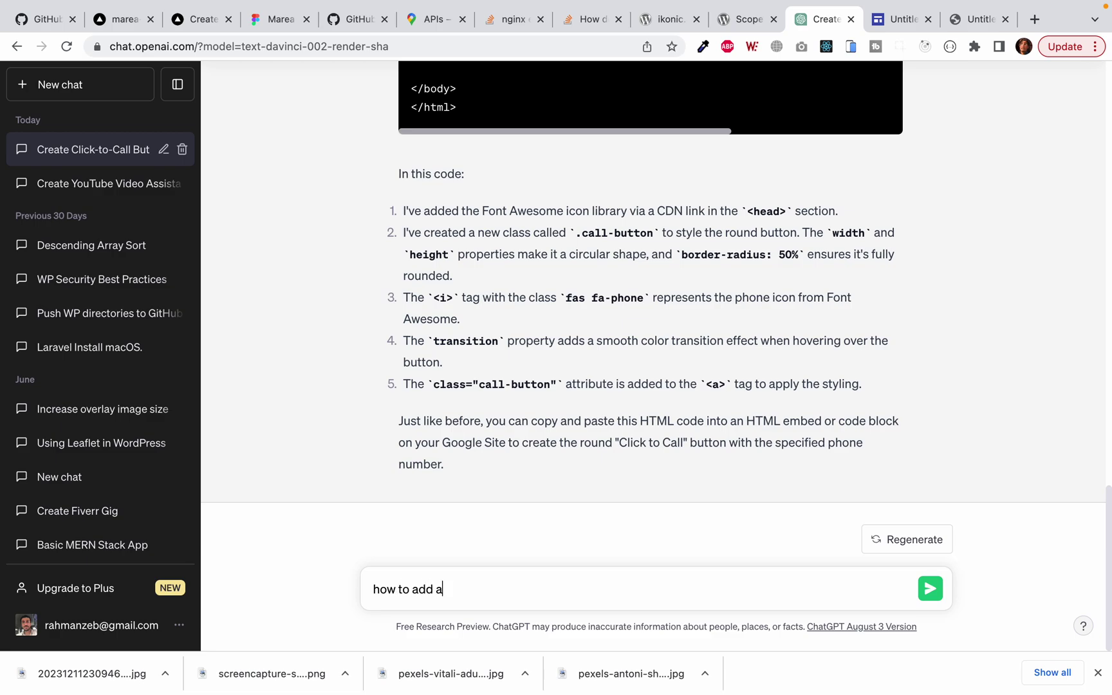
type(" typing text effect in googl")
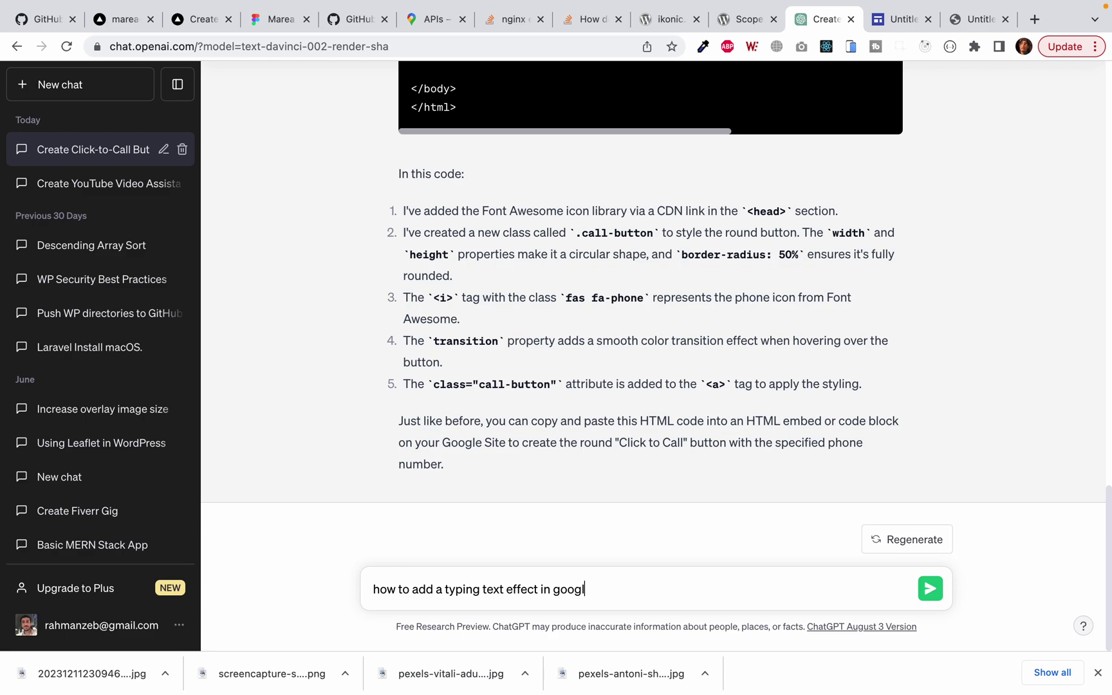
key("super+a")
key("BackSpace")
type("crea")
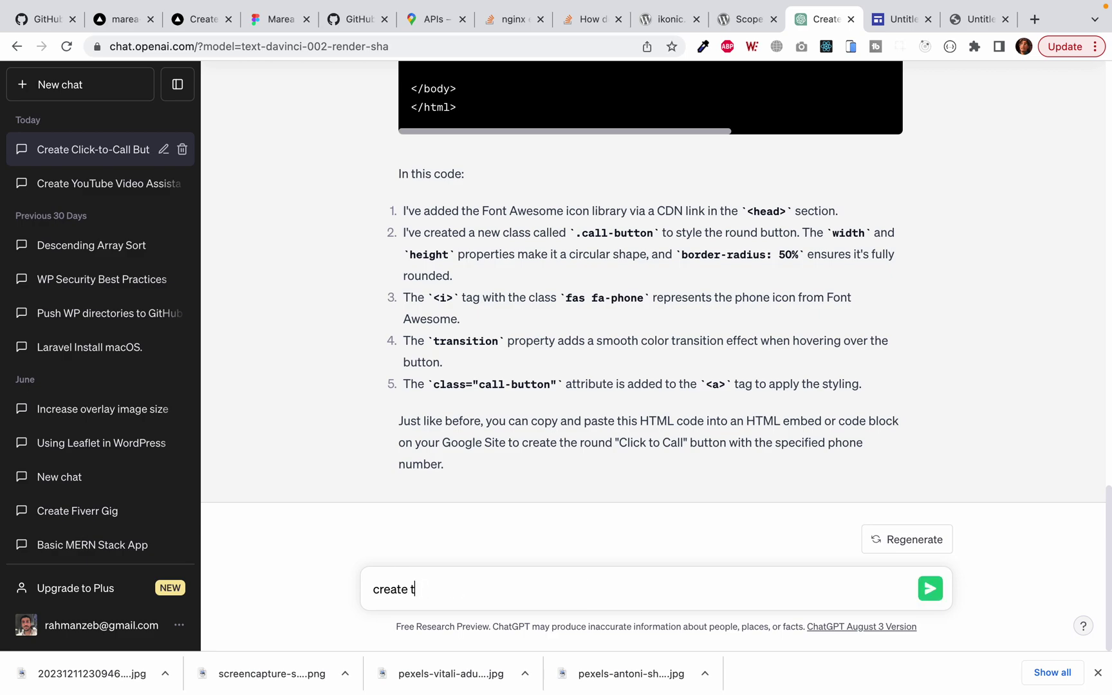
type("te a typing te")
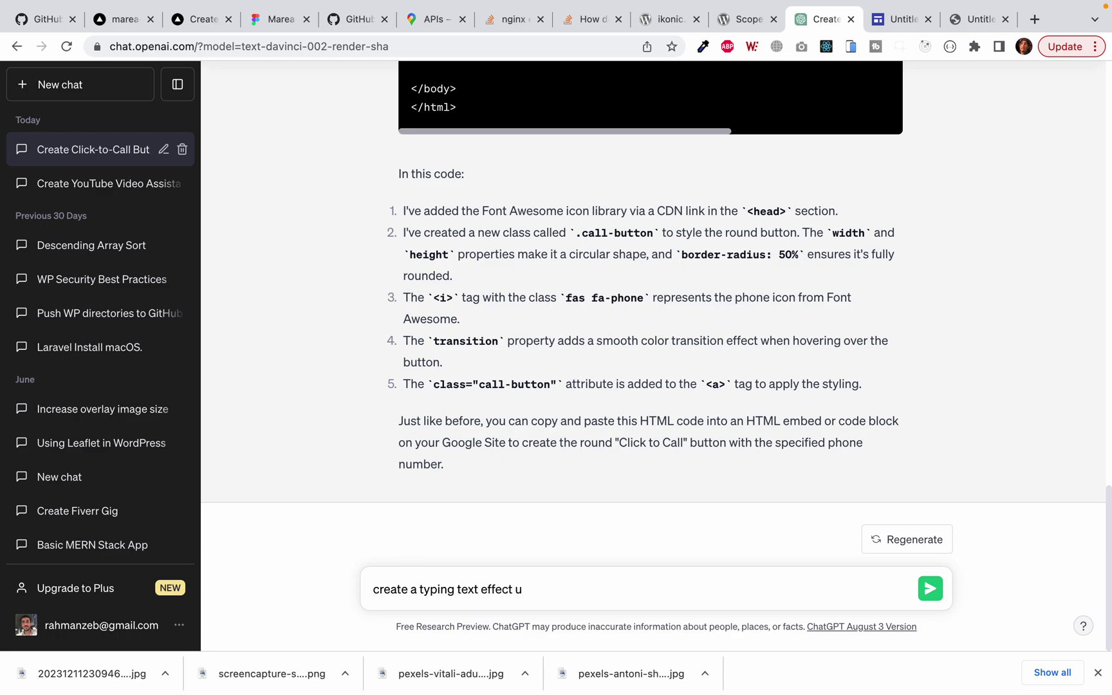
type("xt effect for google sites hero area")
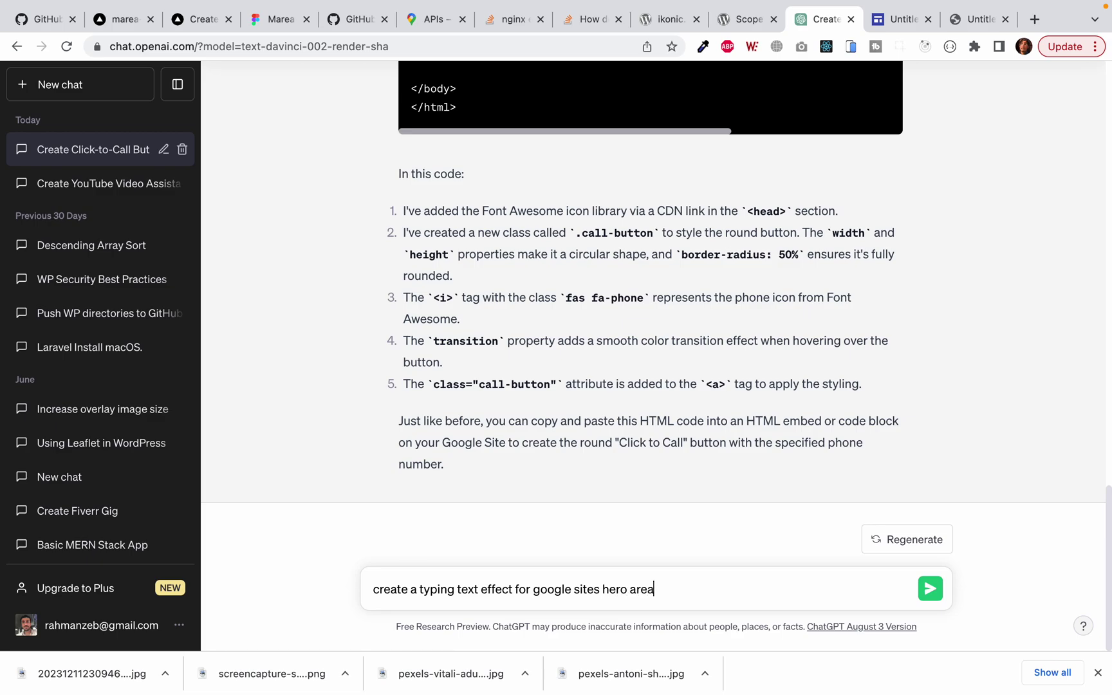
key("Return")
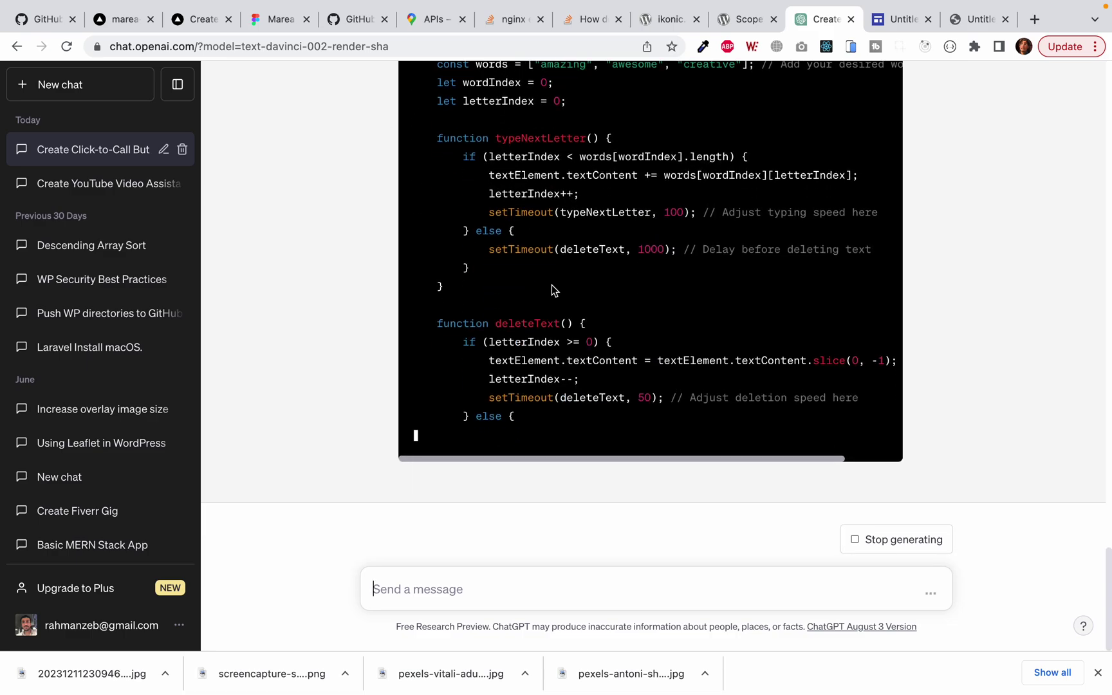
Step: Copy the typing text effect HTML code from ChatGPT's answer
scroll(552, 284, "up", 4)
scroll(561, 359, "down", 2)
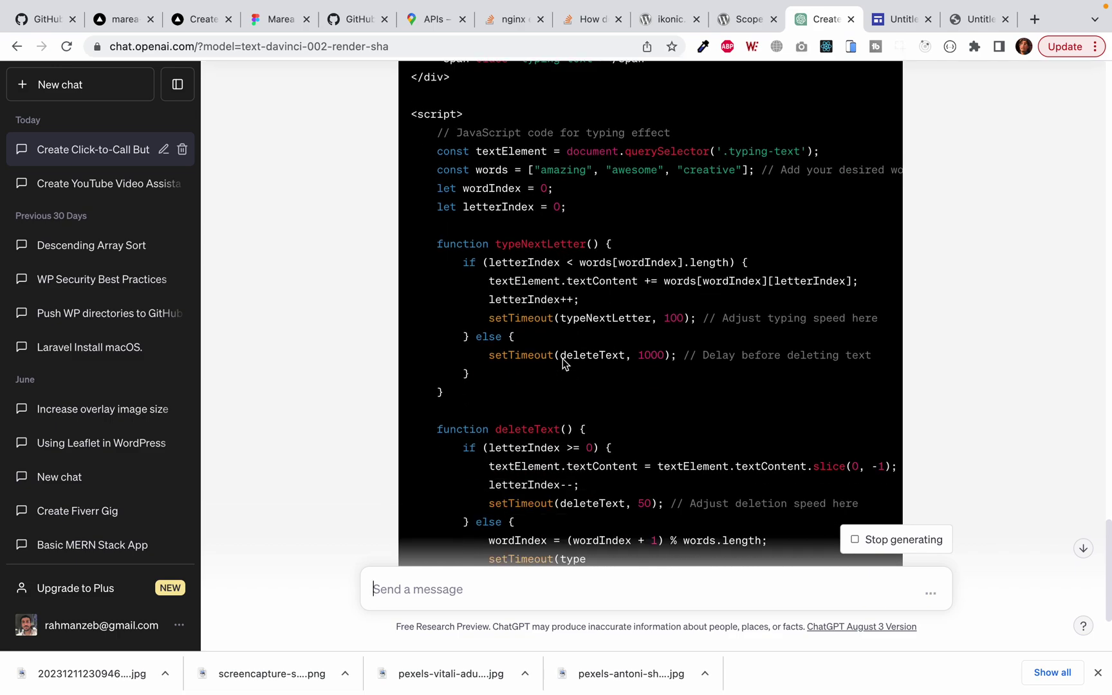
scroll(562, 359, "down", 6)
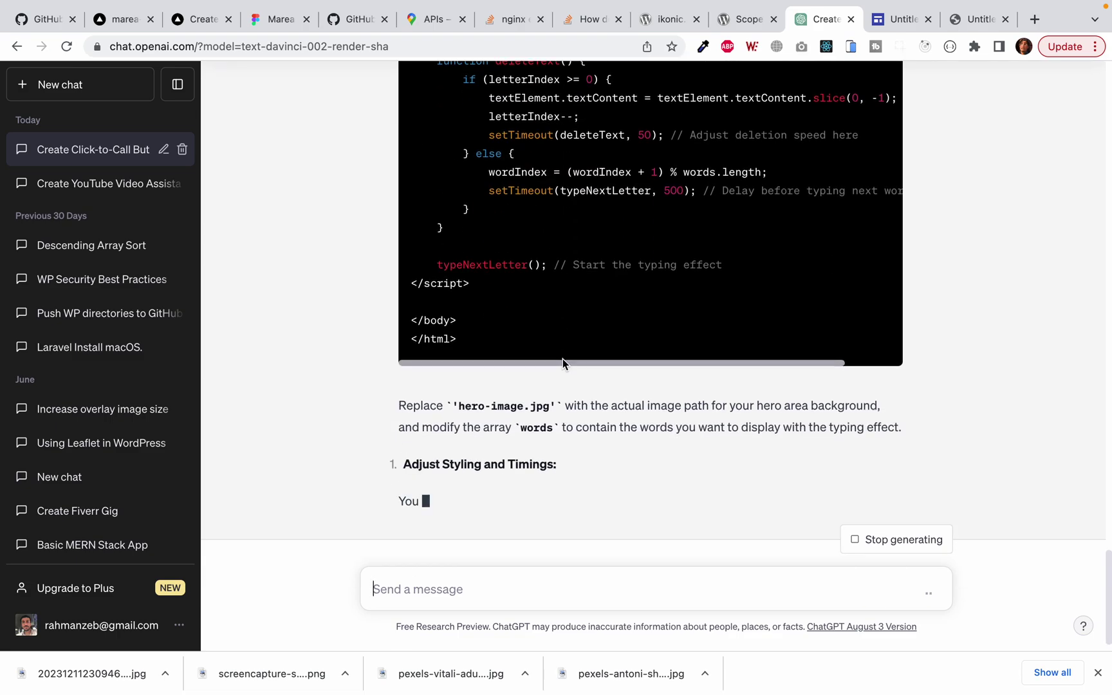
scroll(562, 359, "up", 10)
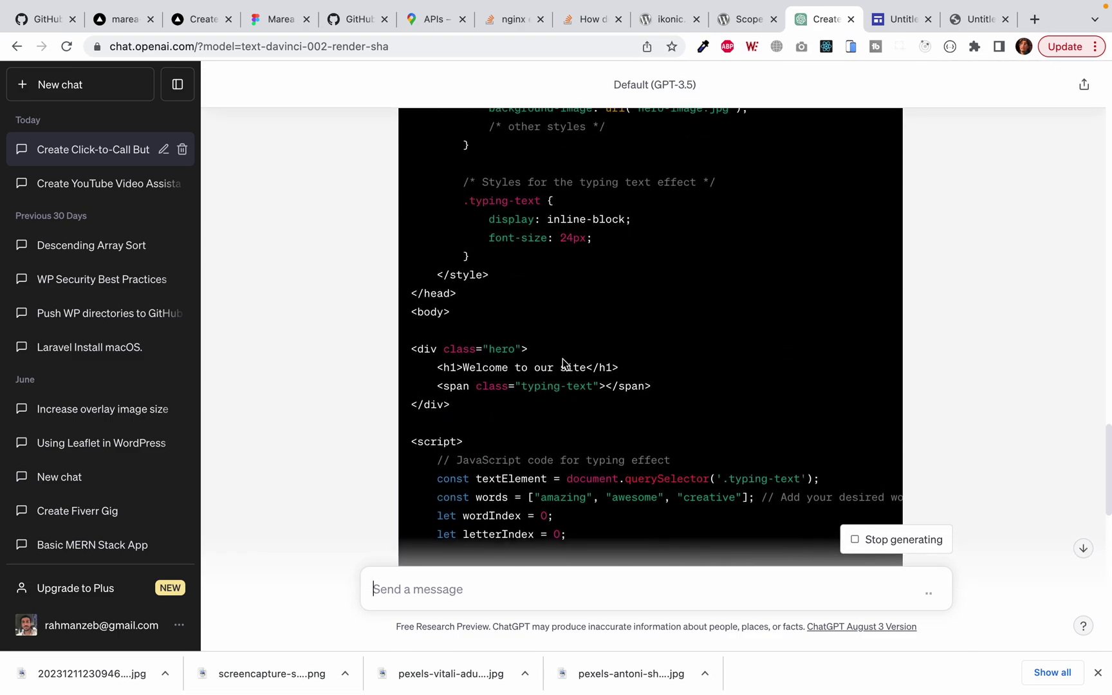
scroll(562, 359, "up", 6)
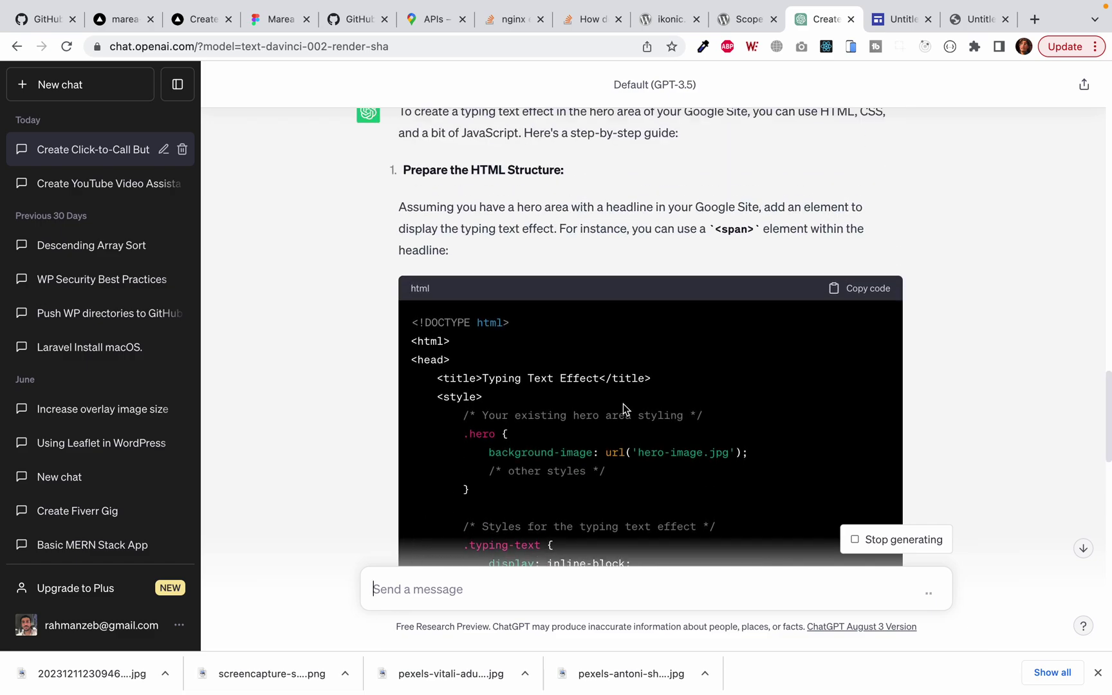
left_click(865, 289)
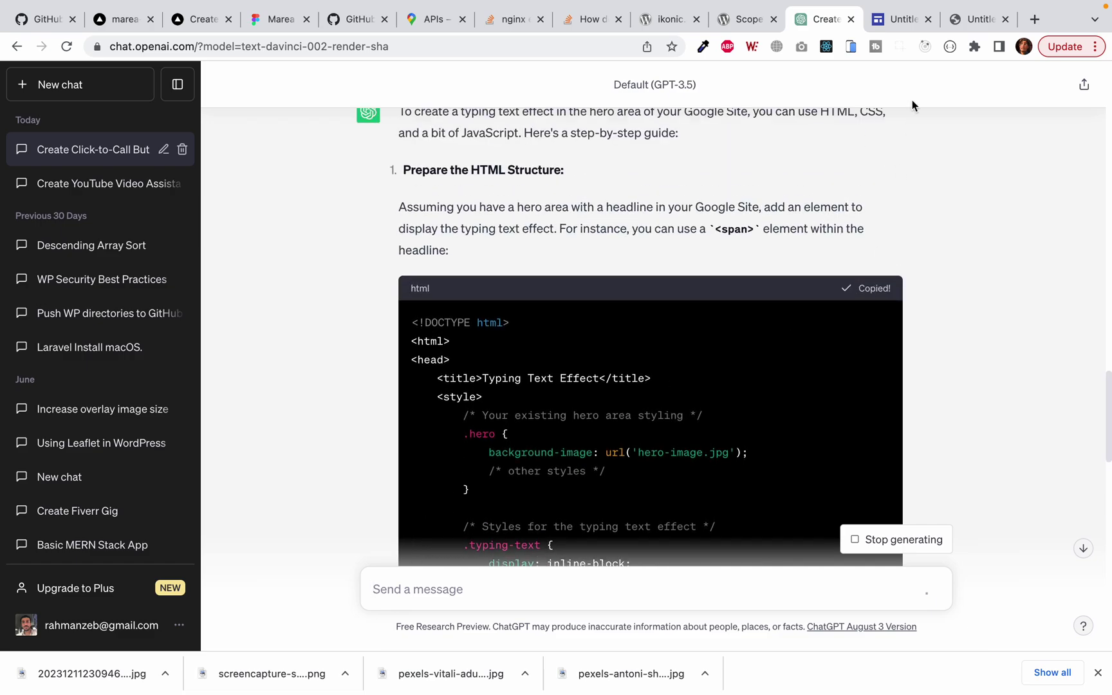
Step: Paste the typing-effect code into a new embed and preview its 'Welcome to our site' heading
left_click(899, 21)
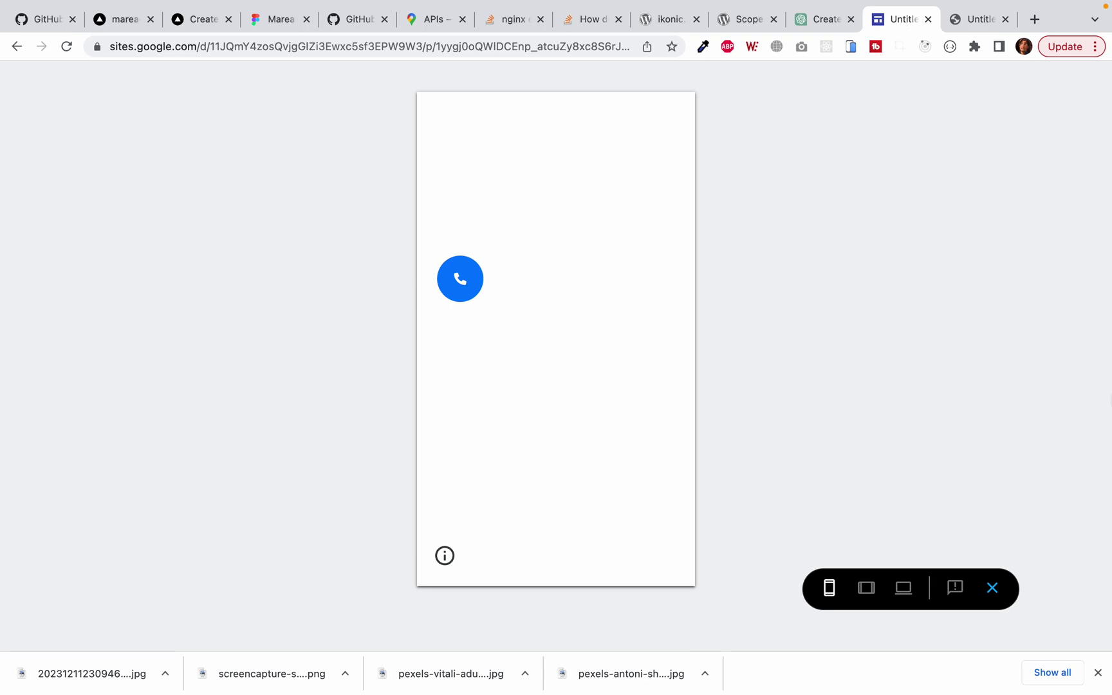
left_click(992, 589)
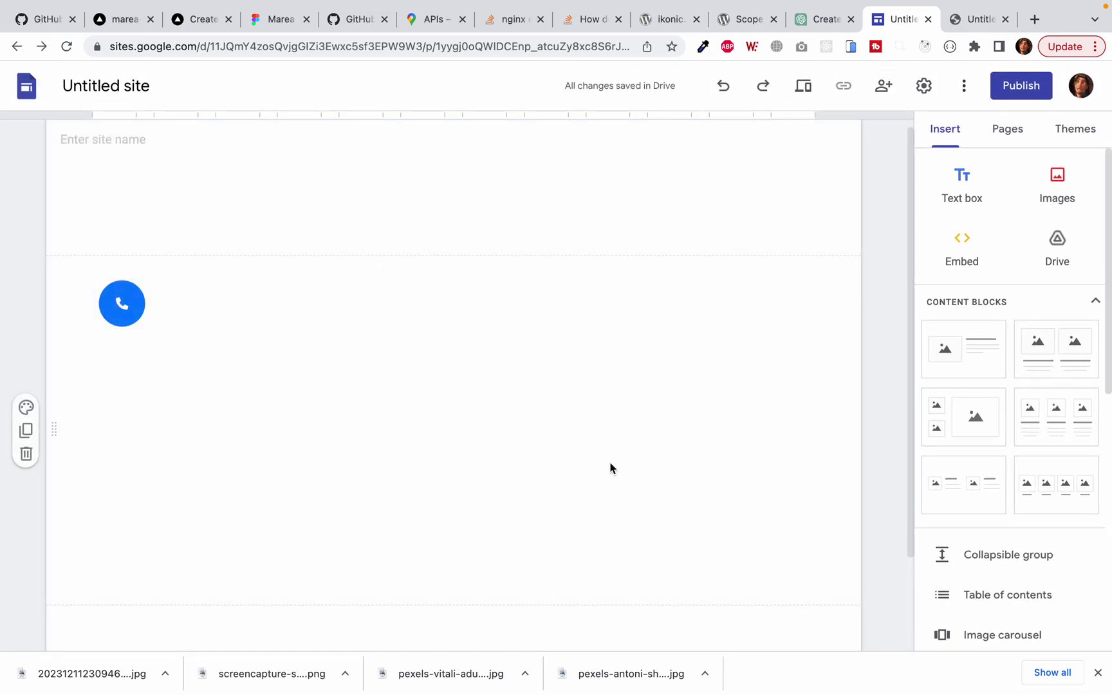
left_click(281, 446)
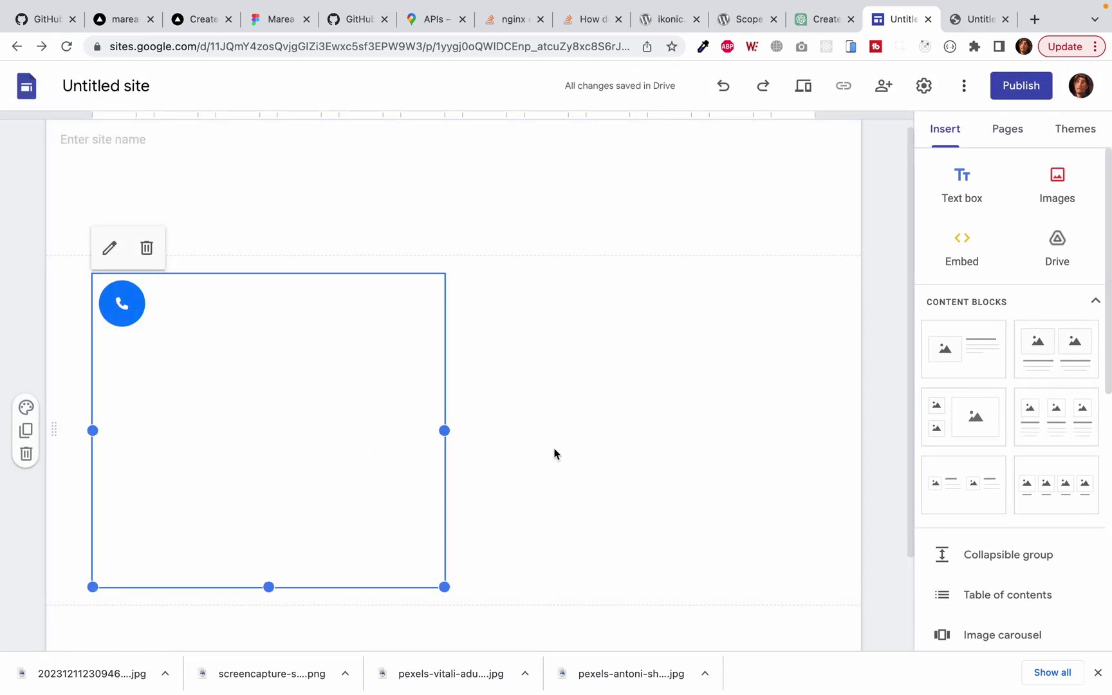
double_click(499, 541)
left_click(457, 540)
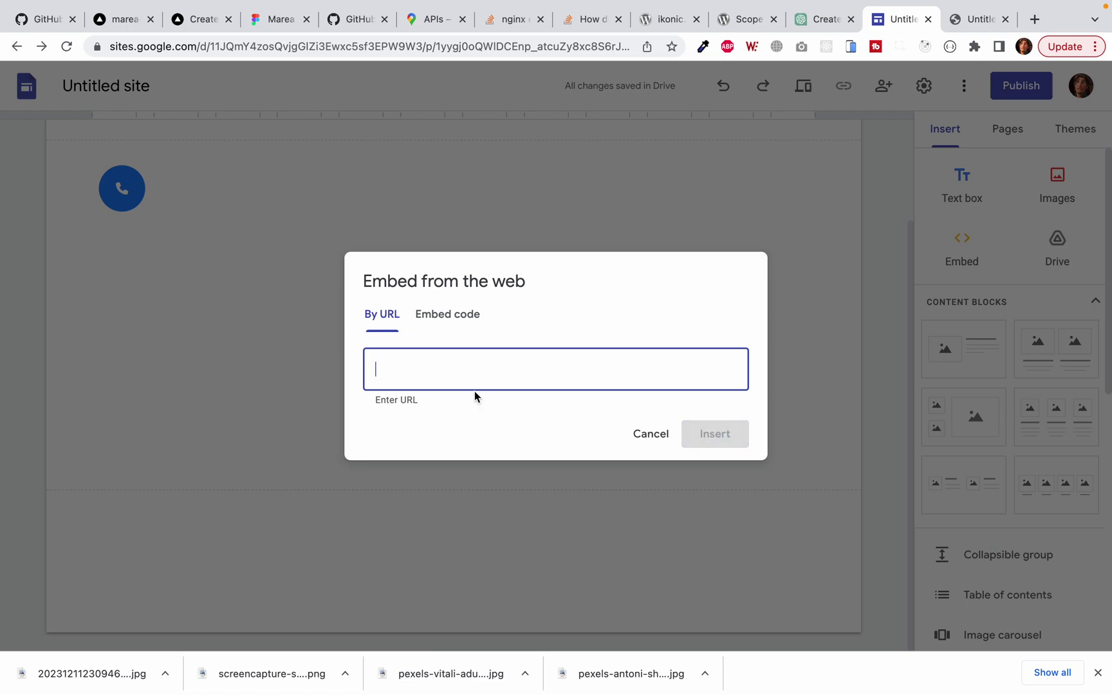
left_click(462, 327)
key("super+v")
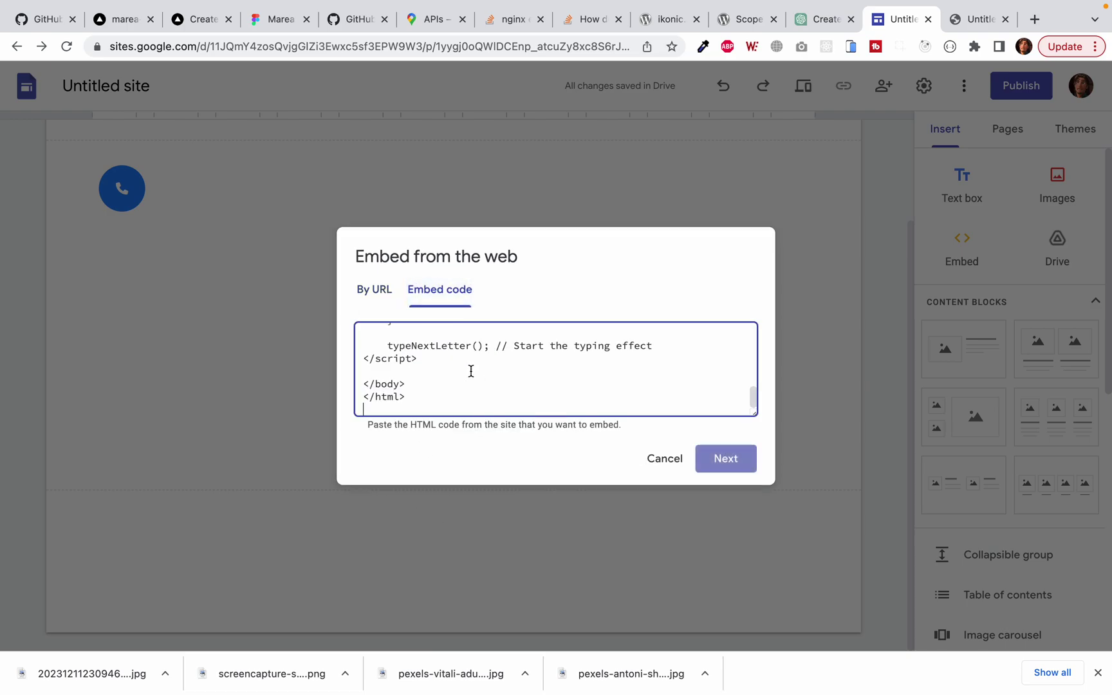
left_click(719, 466)
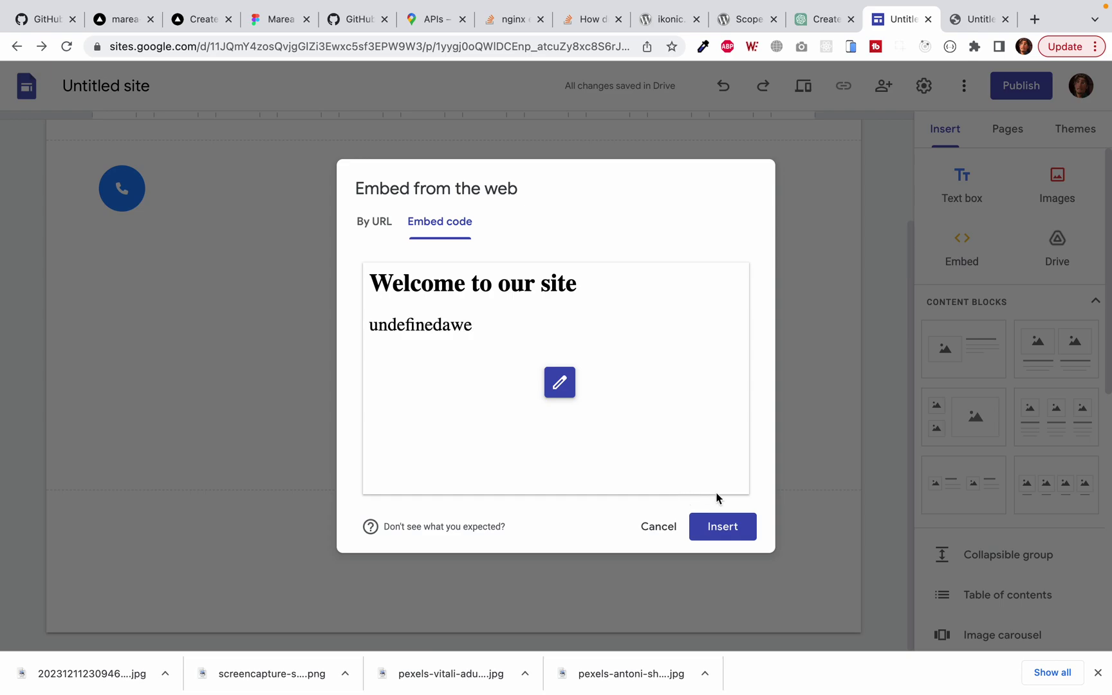
Step: Insert the typing-text embed across the section, give the section grey Style 2, and preview the site
left_click(722, 525)
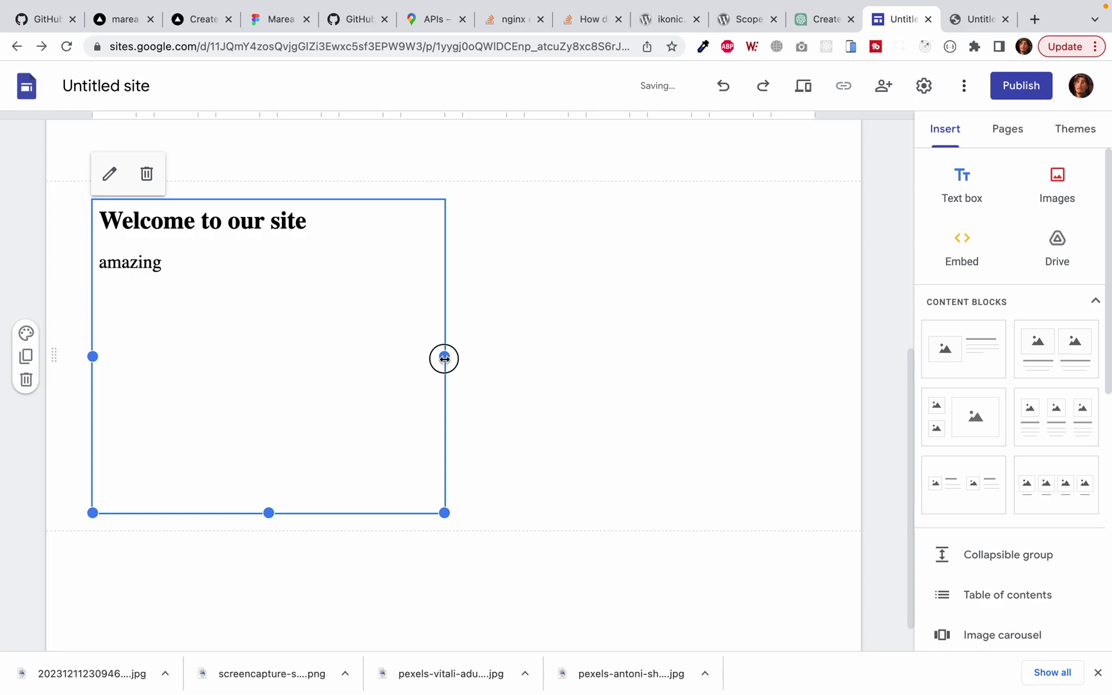
left_click_drag(444, 358, 872, 351)
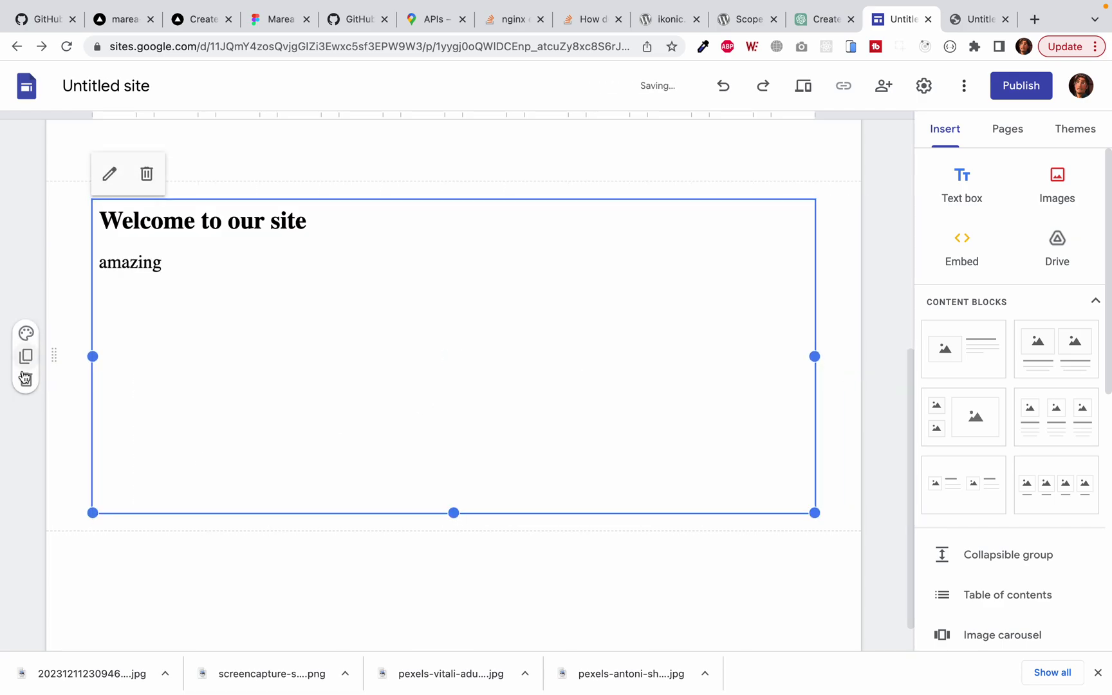
left_click(25, 333)
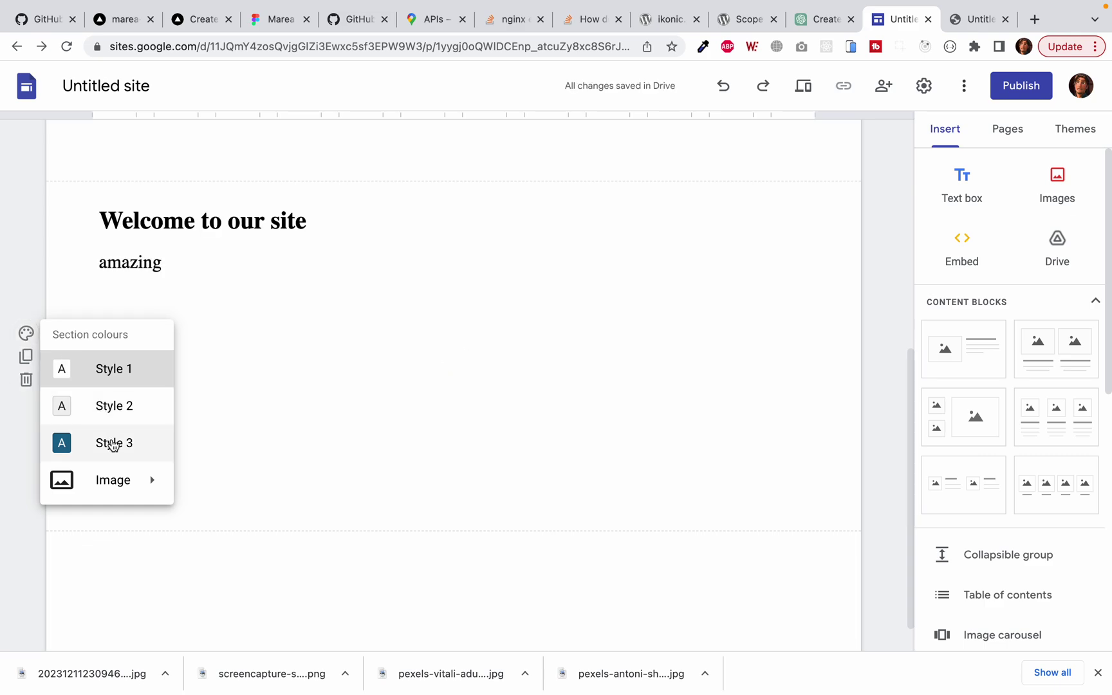
left_click(111, 412)
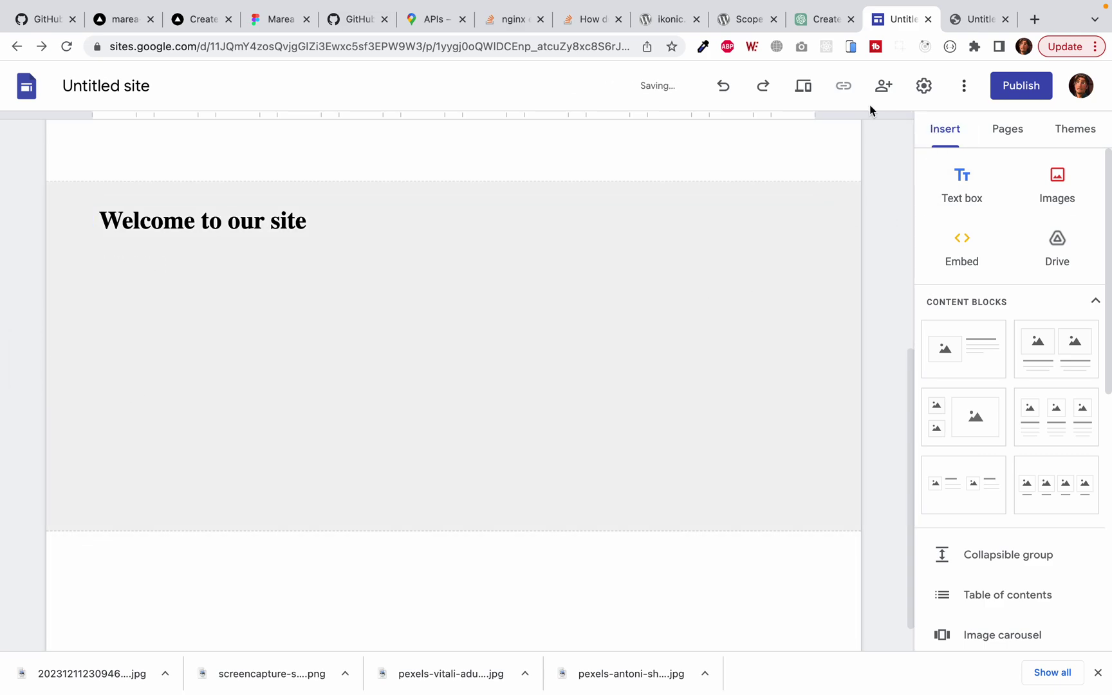
left_click(806, 92)
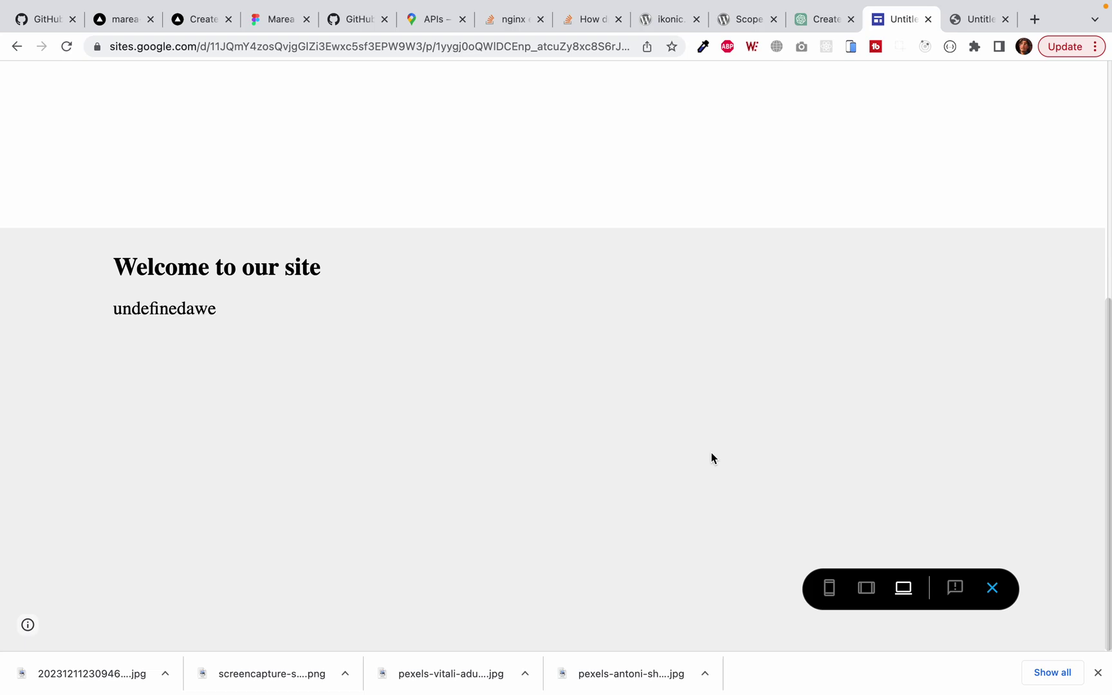
Step: Ask ChatGPT to switch the typing-text code to the Roboto font and review the updated code
left_click(827, 19)
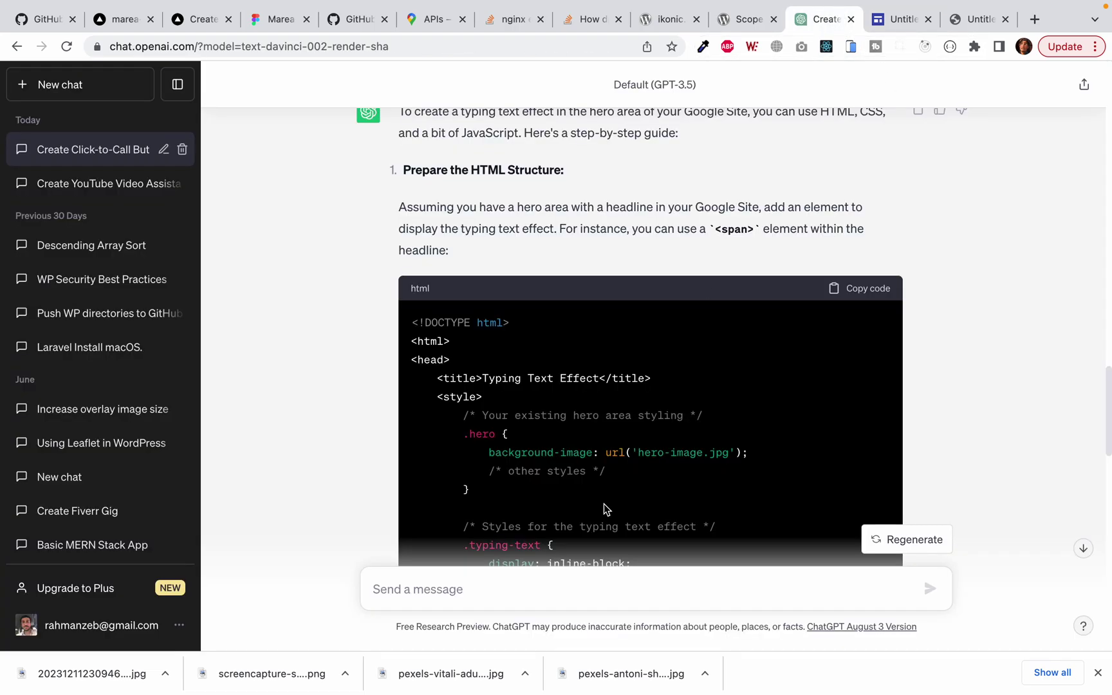
scroll(604, 508, "down", 15)
left_click(532, 588)
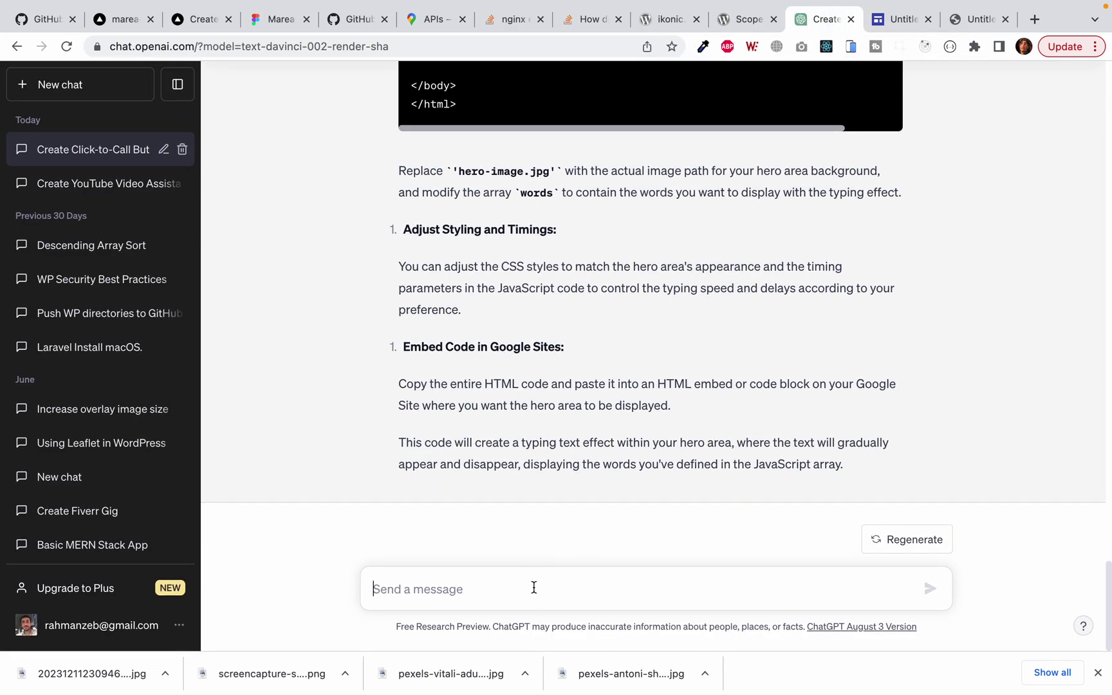
type("O wam")
key("BackSpace")
key("BackSpace")
key("BackSpace")
key("BackSpace")
key("BackSpace")
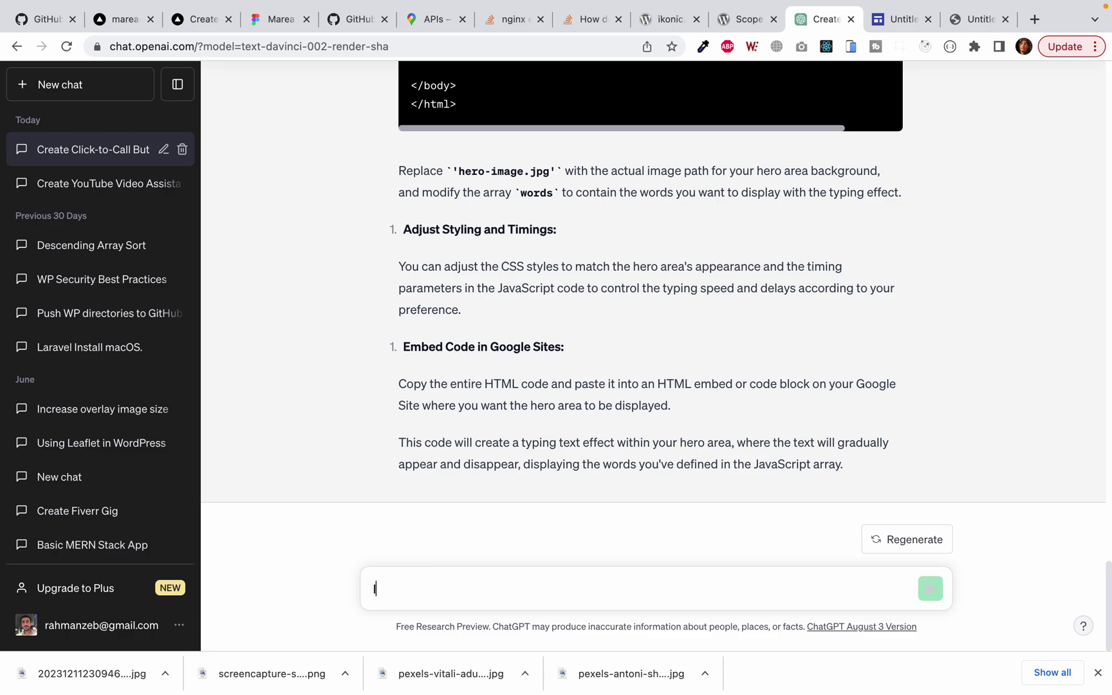
type("I want")
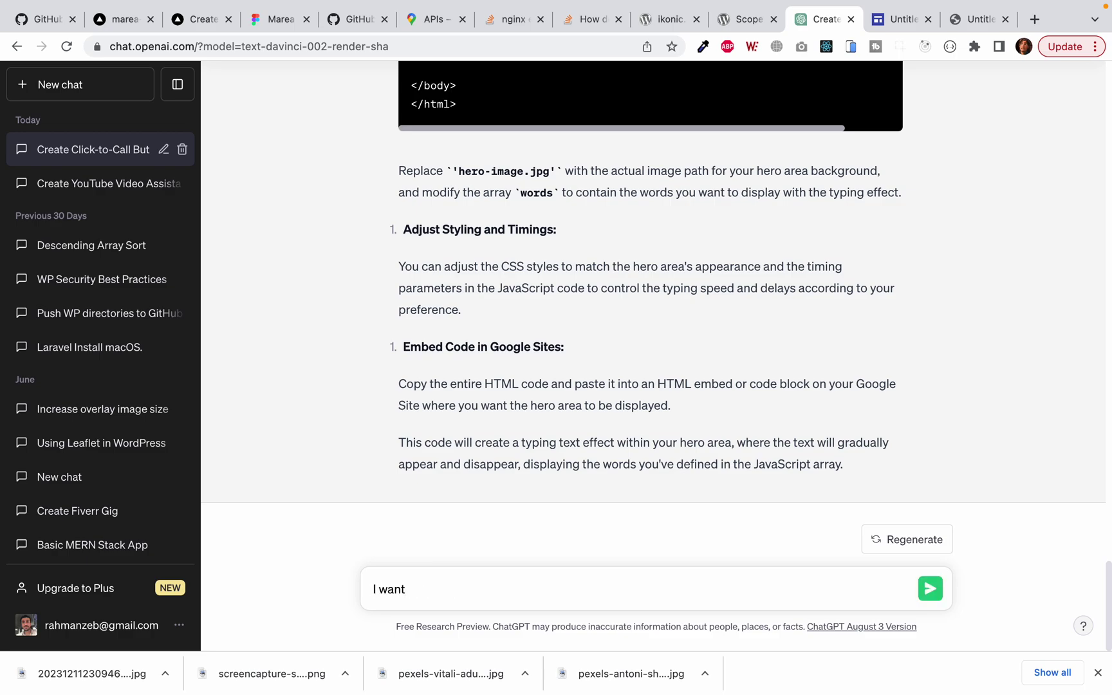
type(" to use the font robo")
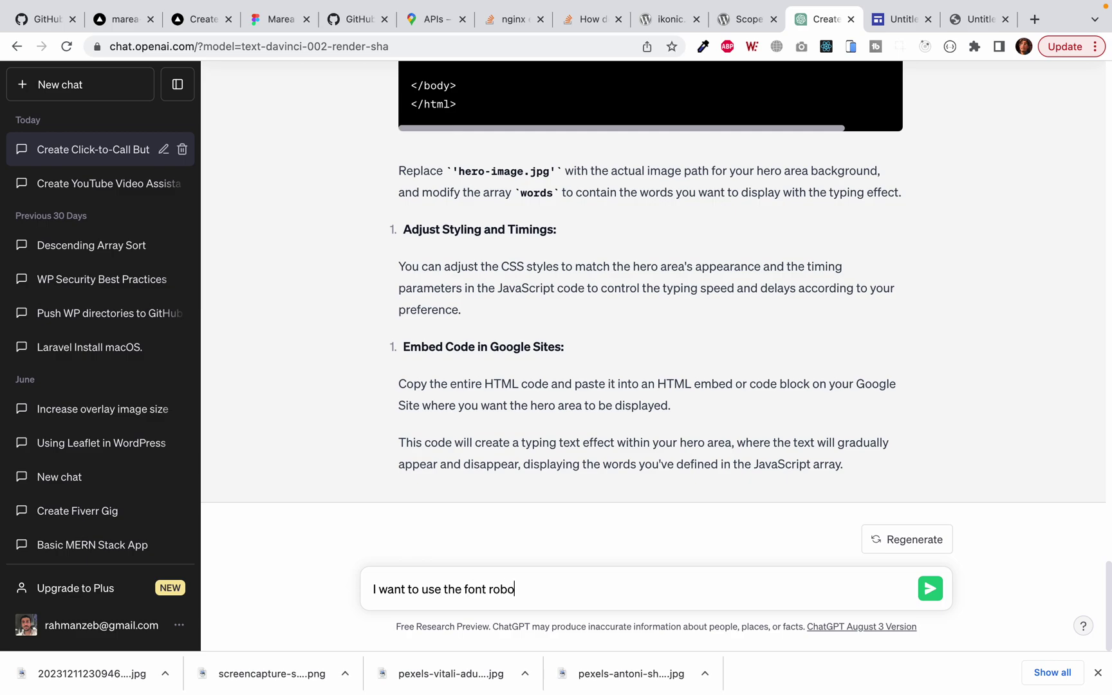
type("to")
key("Return")
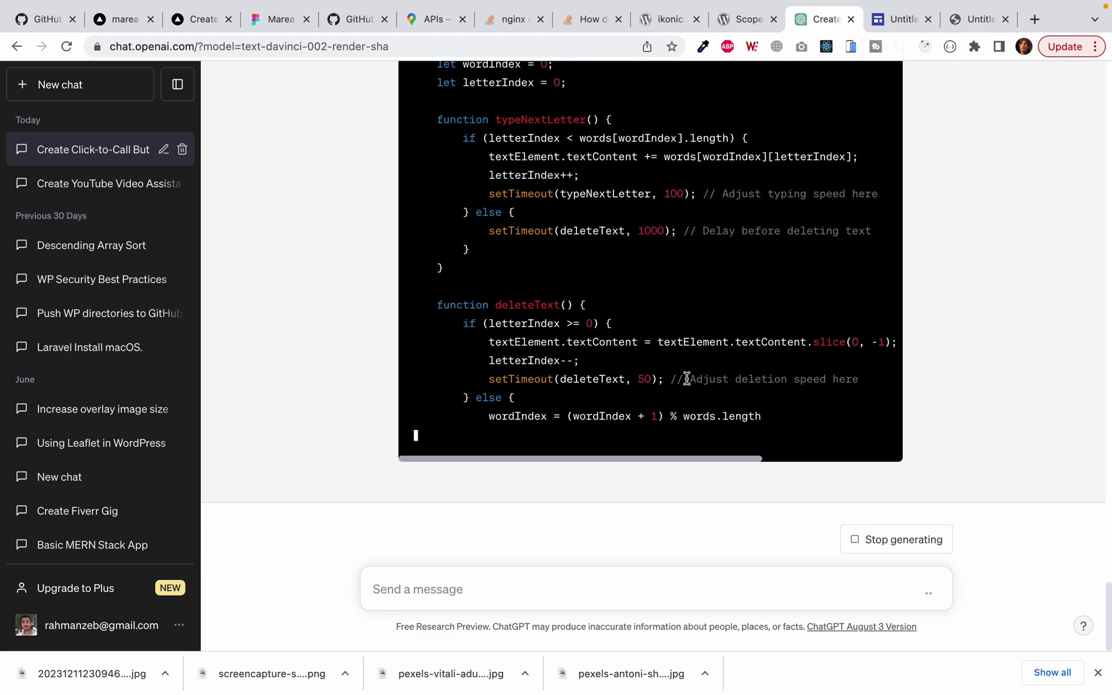
scroll(689, 382, "up", 3)
scroll(688, 380, "up", 4)
scroll(689, 383, "down", 9)
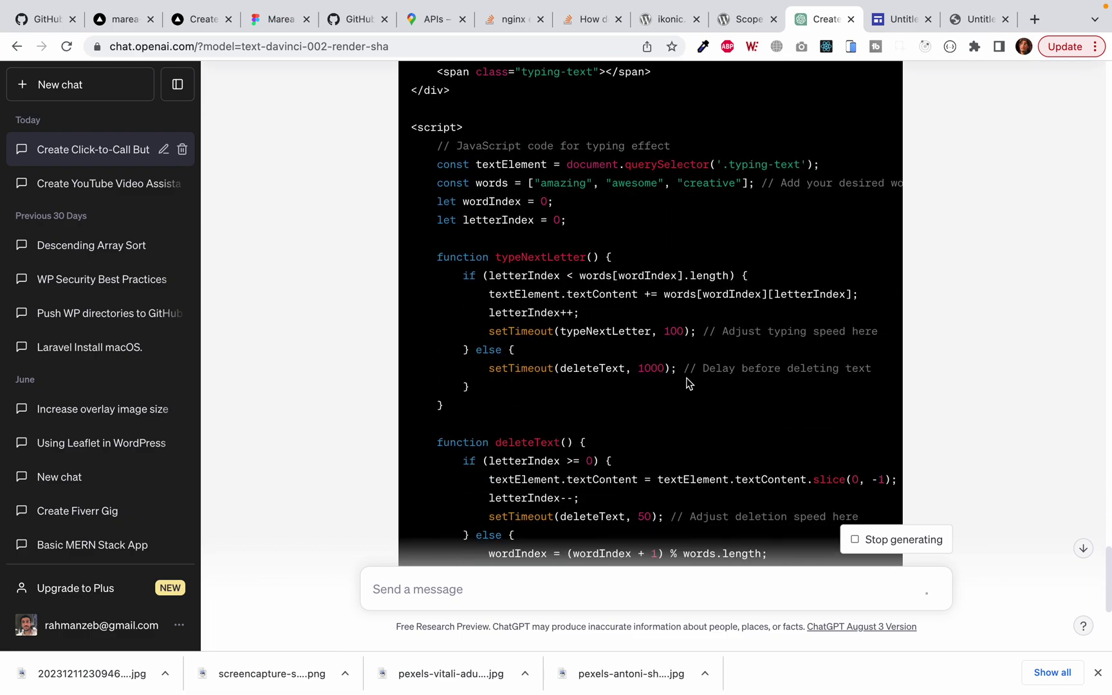
scroll(688, 380, "up", 15)
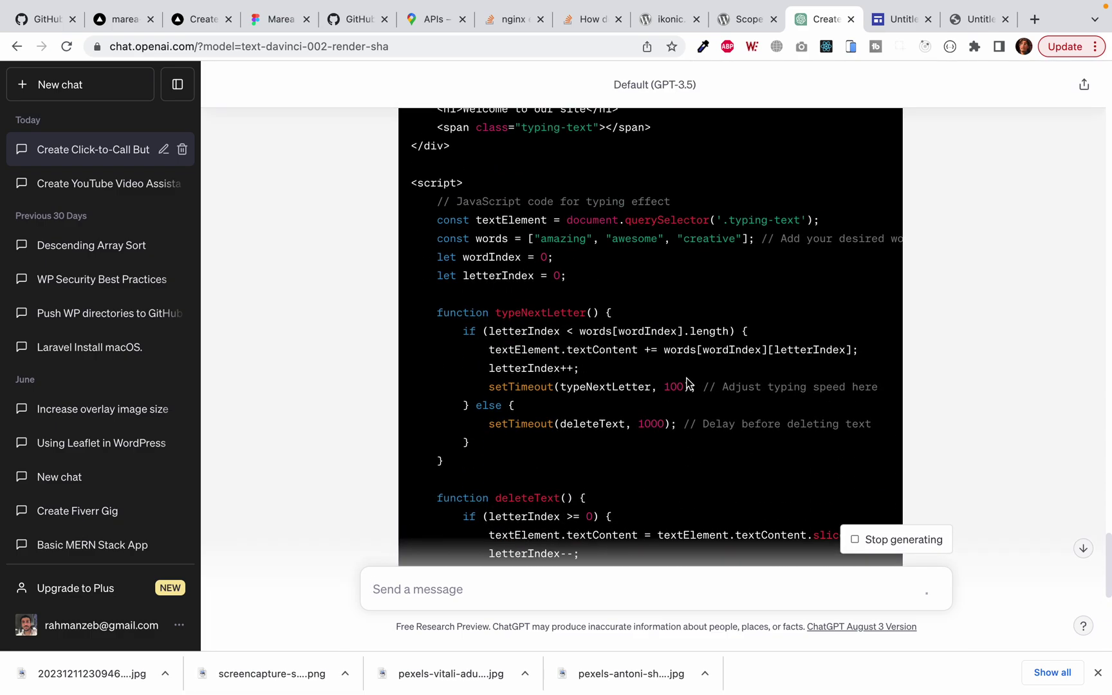
scroll(687, 380, "up", 5)
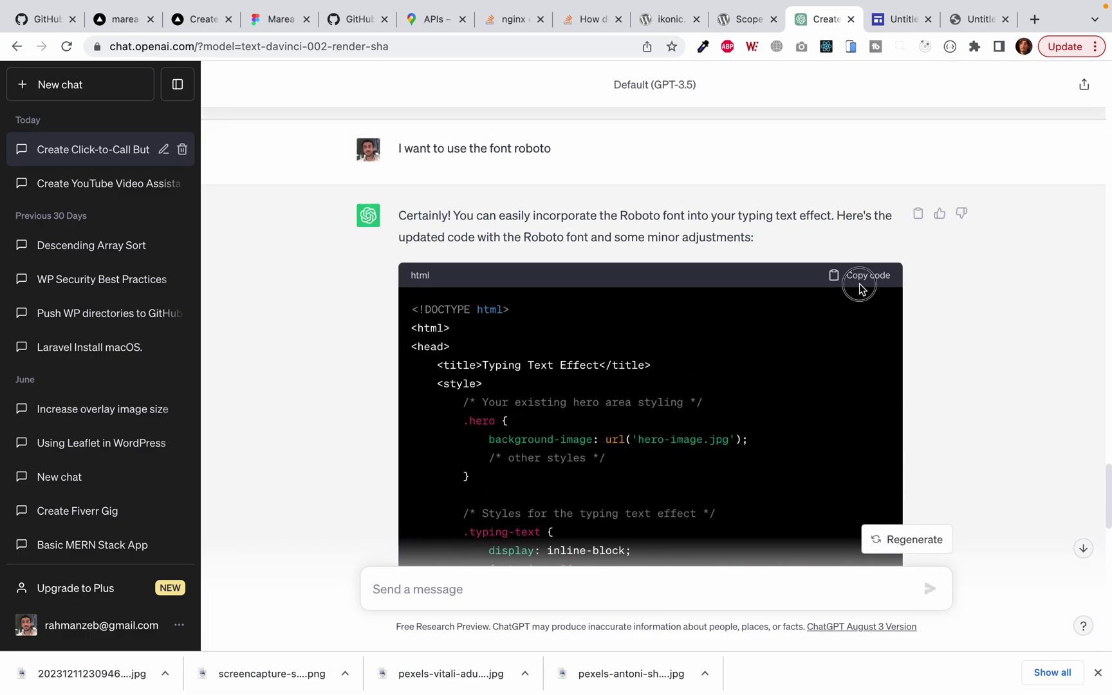
Step: Paste ChatGPT's Roboto typing-text code into the existing Sites embed and save it
left_click(861, 282)
left_click(901, 19)
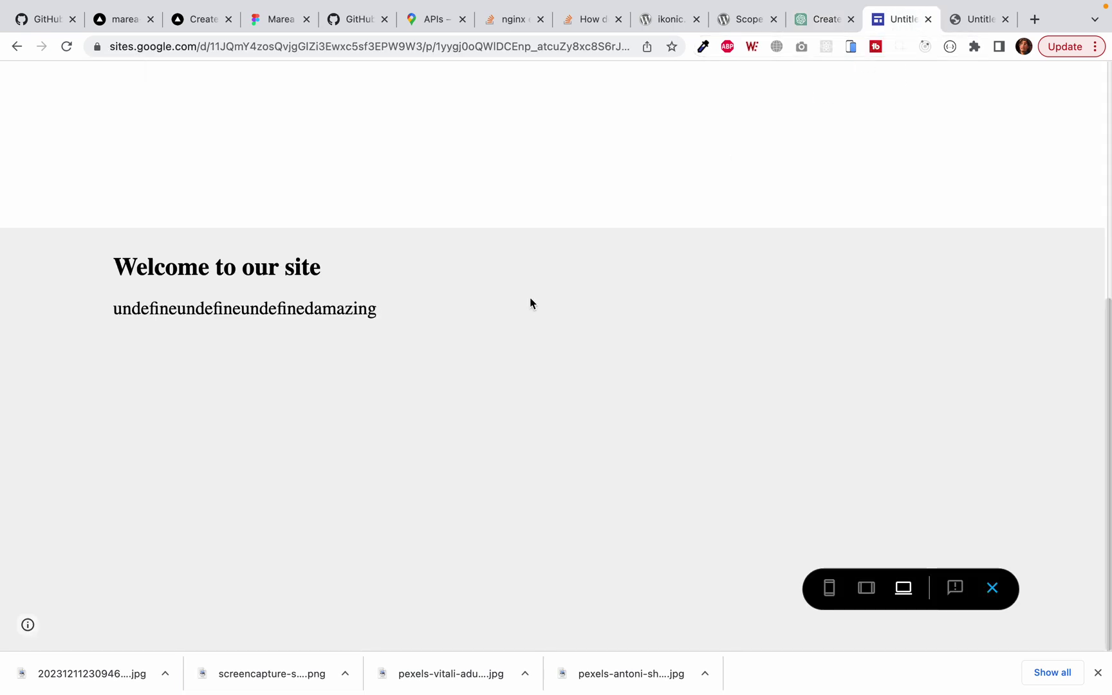
left_click(993, 587)
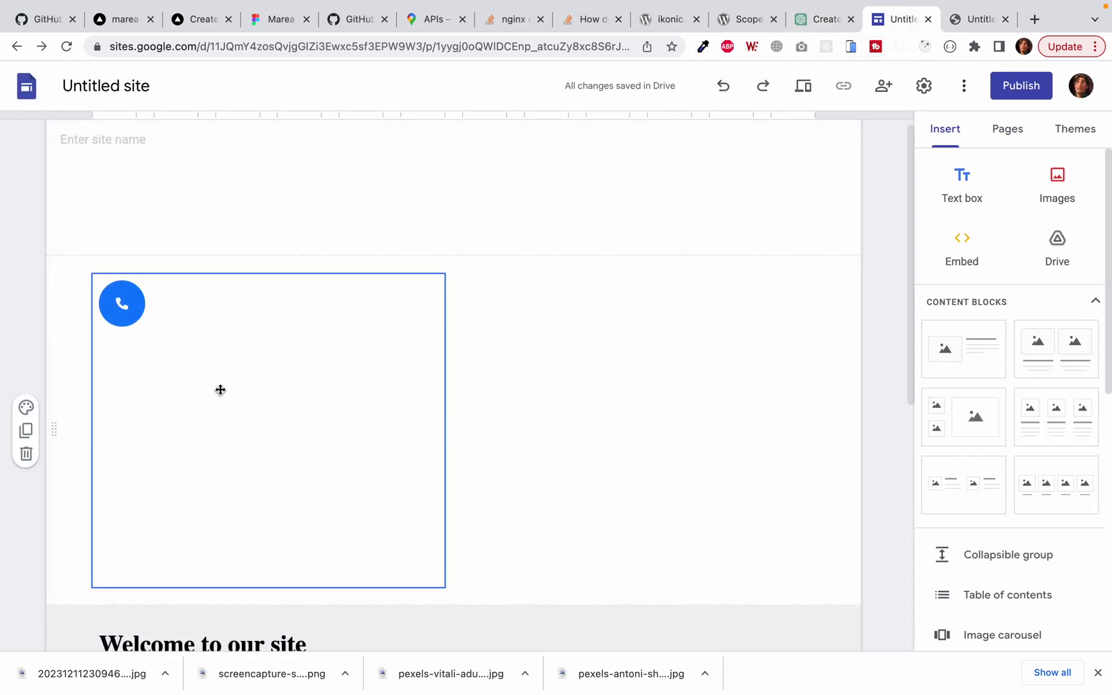
scroll(293, 514, "down", 6)
left_click(341, 377)
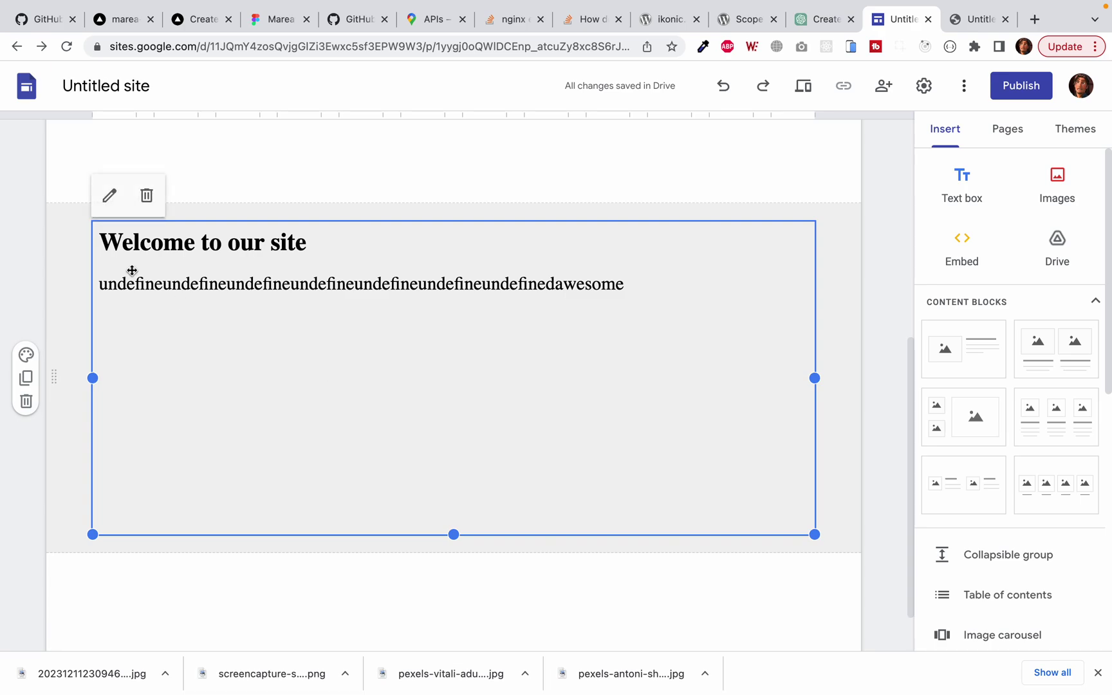
left_click(111, 196)
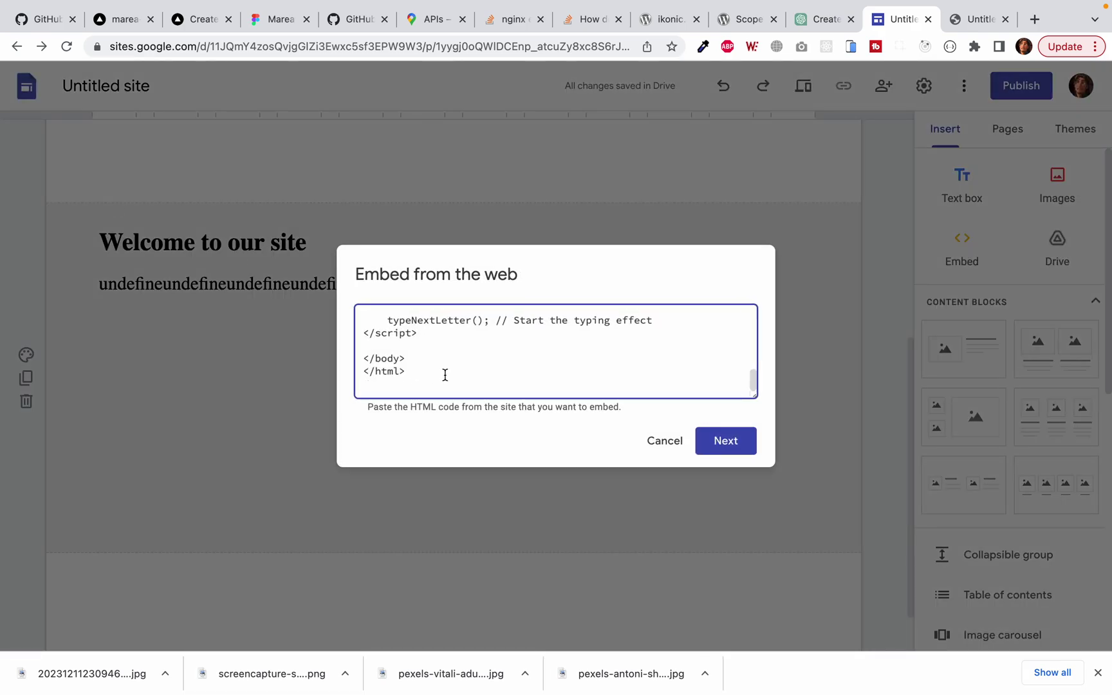
left_click(725, 450)
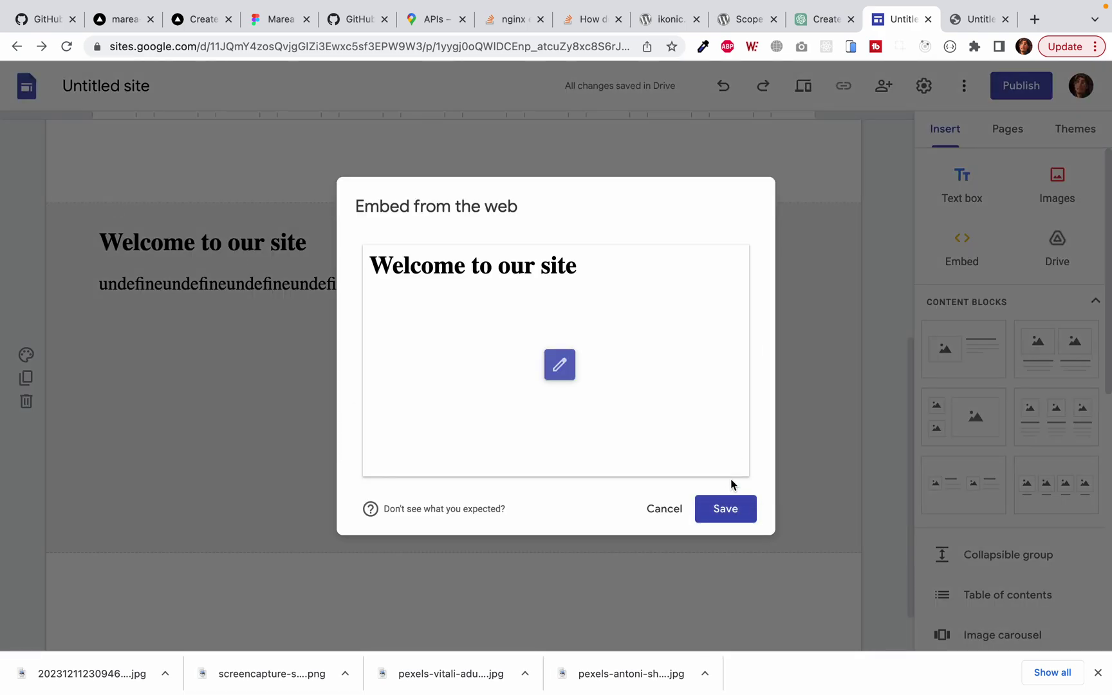
left_click(727, 519)
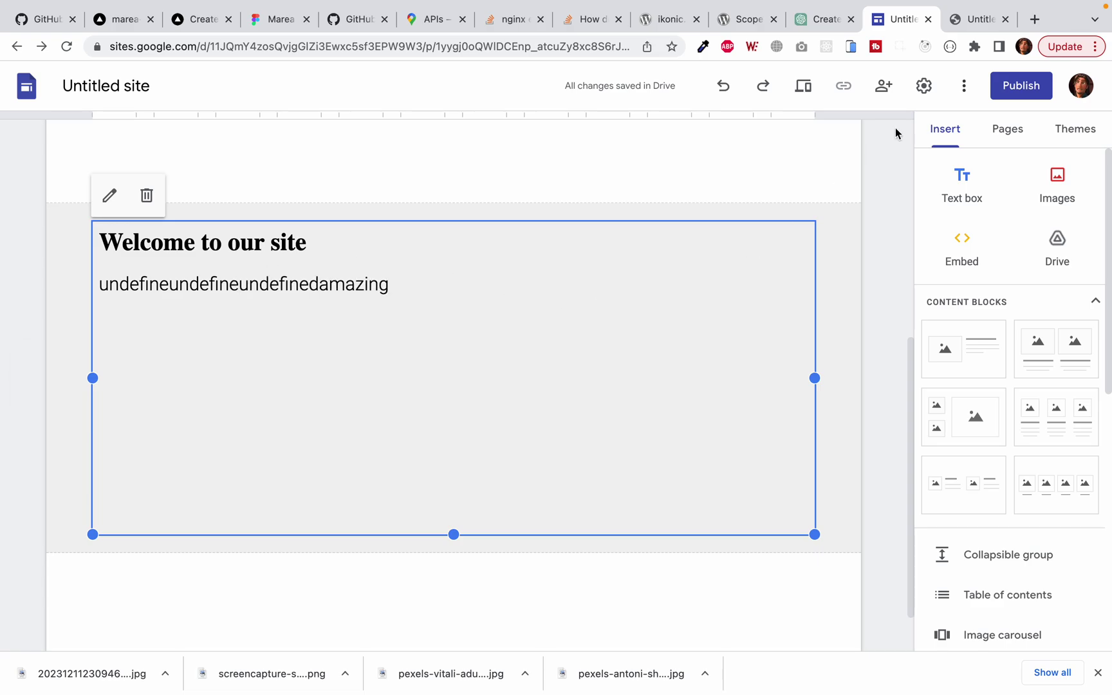
Step: Scroll through the Roboto typing-text HTML code in the ChatGPT conversation to review it
left_click(818, 18)
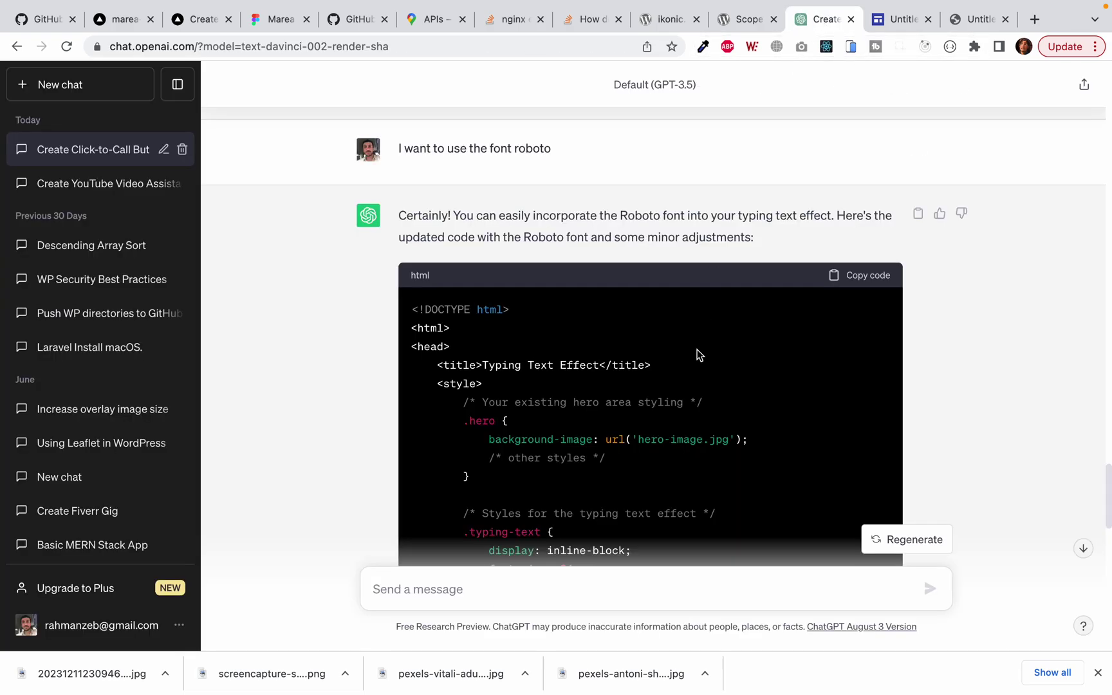
scroll(698, 355, "down", 10)
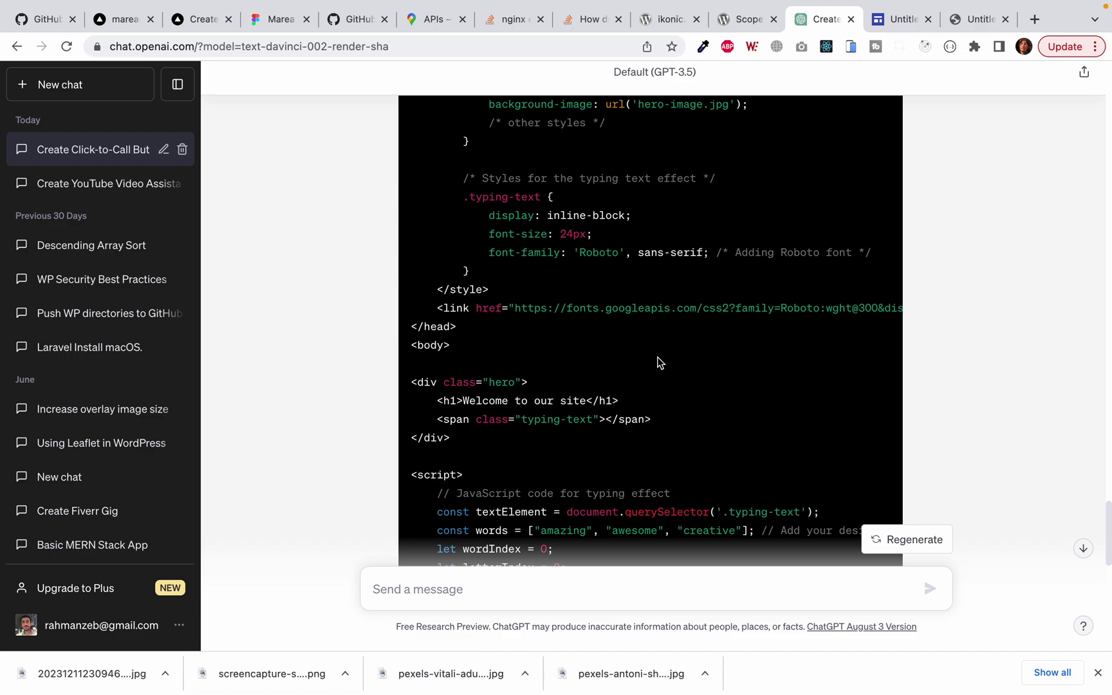
scroll(703, 323, "up", 8)
scroll(703, 323, "down", 9)
scroll(705, 323, "up", 8)
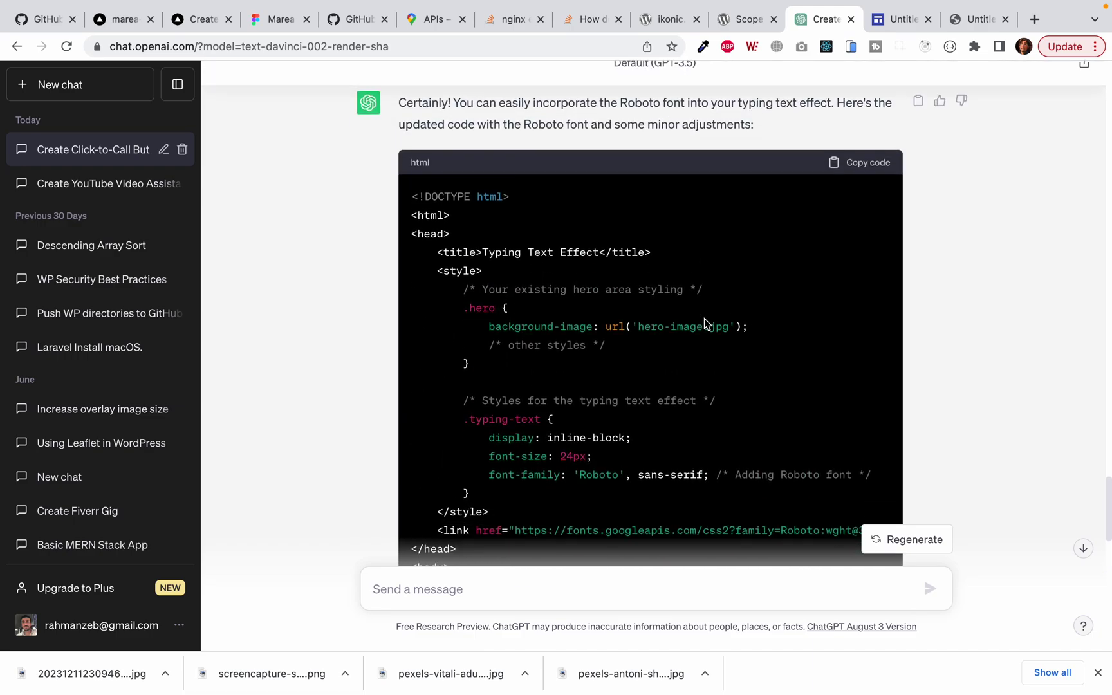
scroll(705, 323, "down", 2)
mouse_move(922, 7)
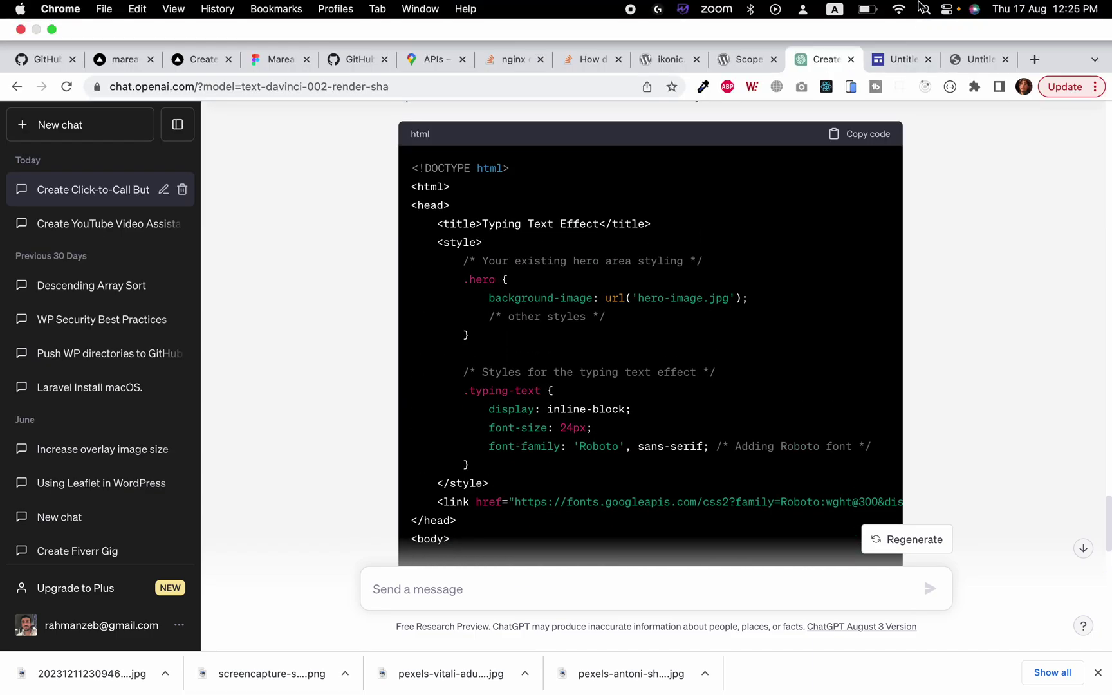